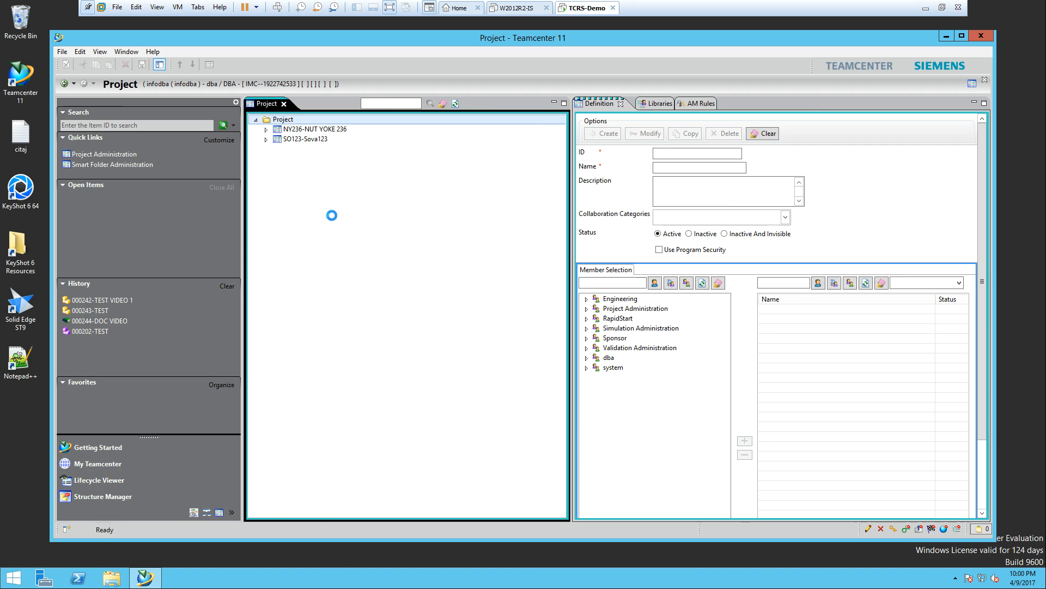
Review the NY236-NUT YOKE 236 project's definition and expand its Project Data folder down to the contents of Data.
left_click(307, 129)
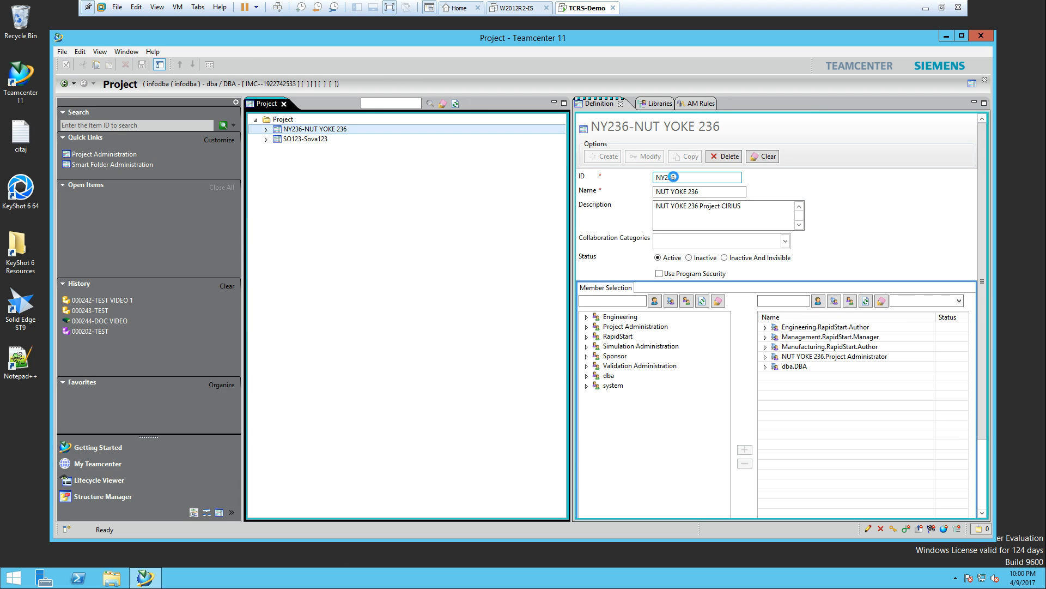
left_click(674, 177)
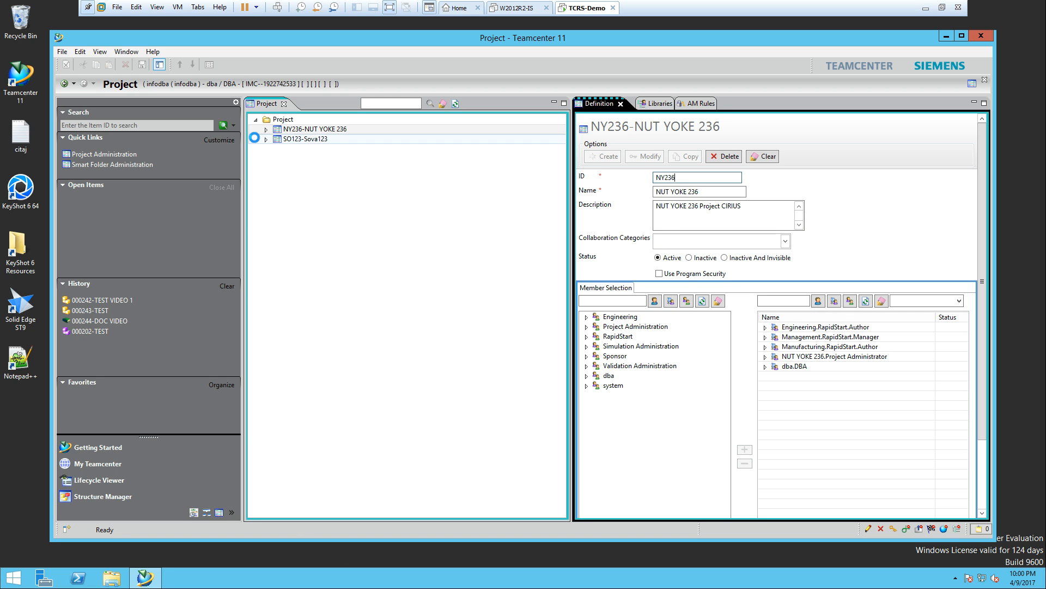
left_click(266, 129)
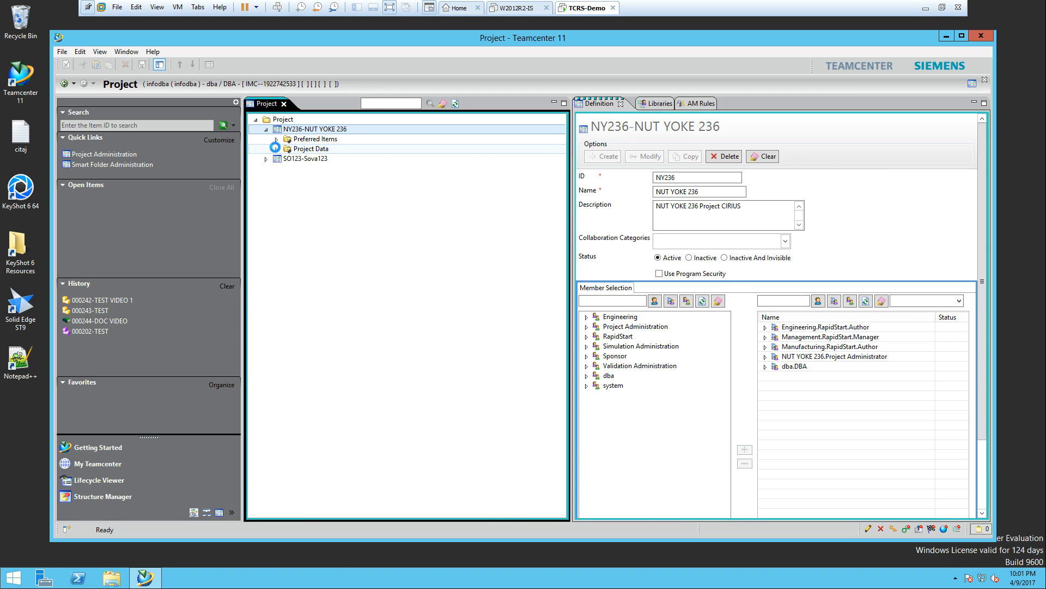
left_click(275, 142)
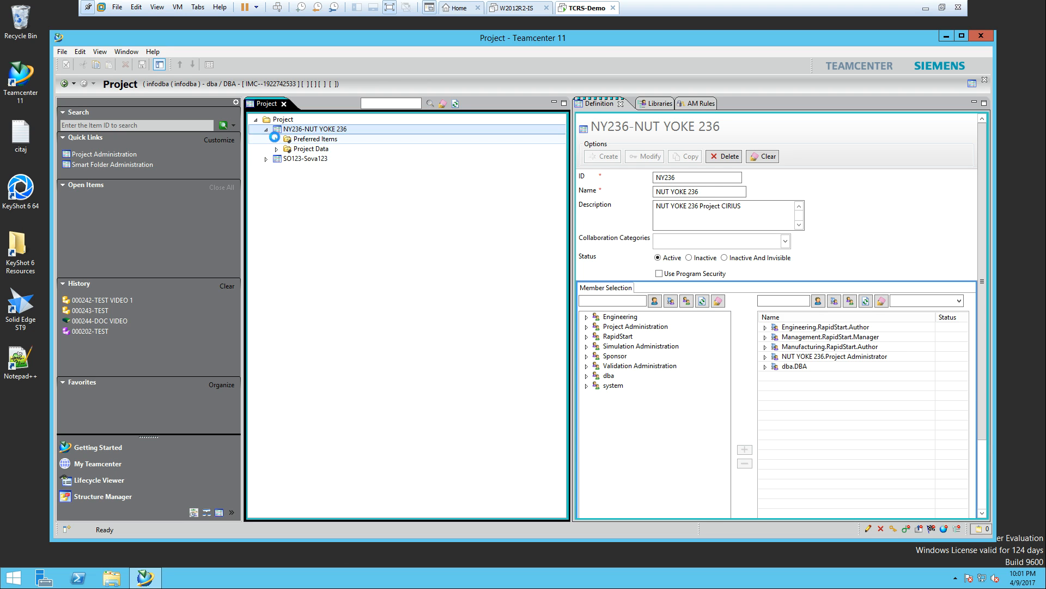
left_click(278, 149)
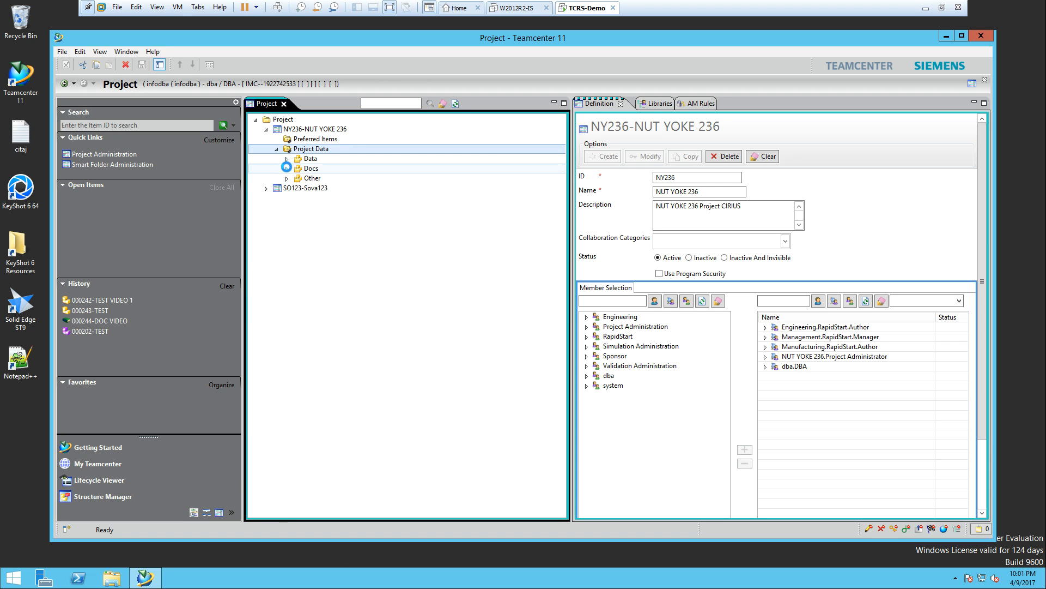
left_click(286, 158)
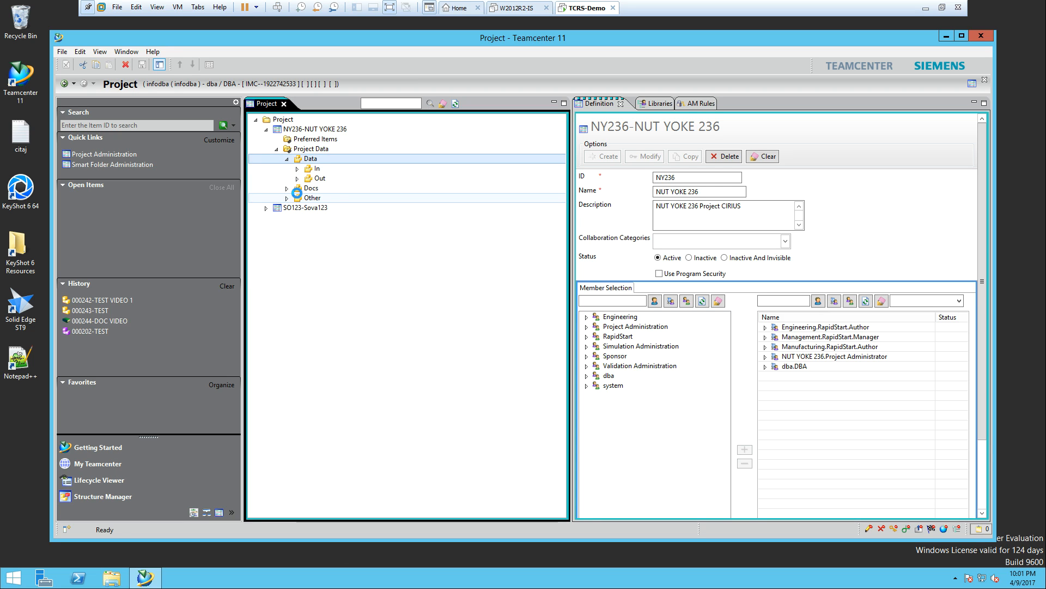
Examine the SO123-Sova123 project's folders down to the contents of Concept RFQ (PD), and collapse both project trees.
left_click(266, 208)
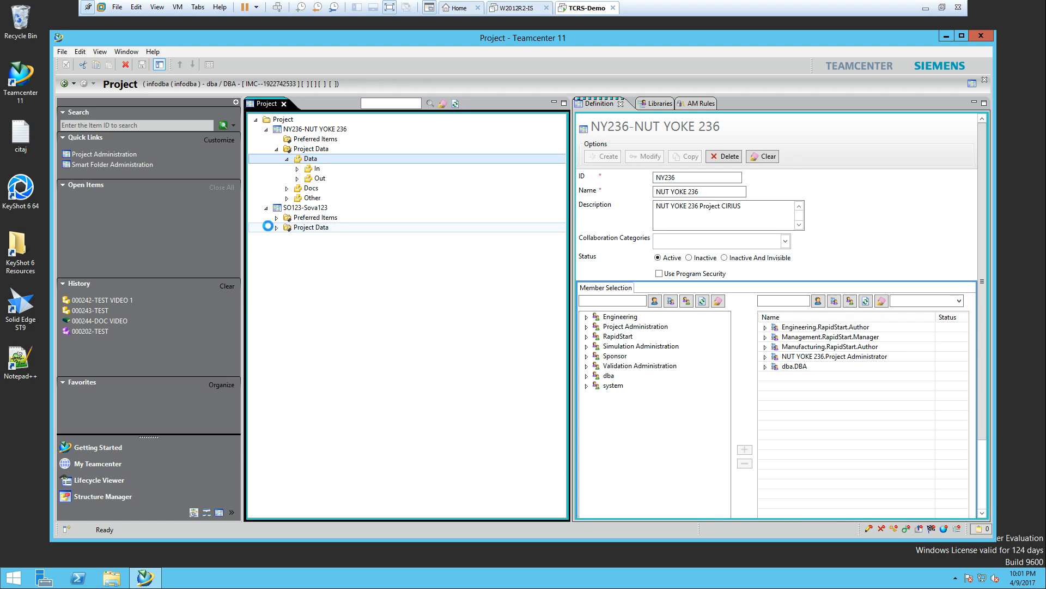
double_click(267, 227)
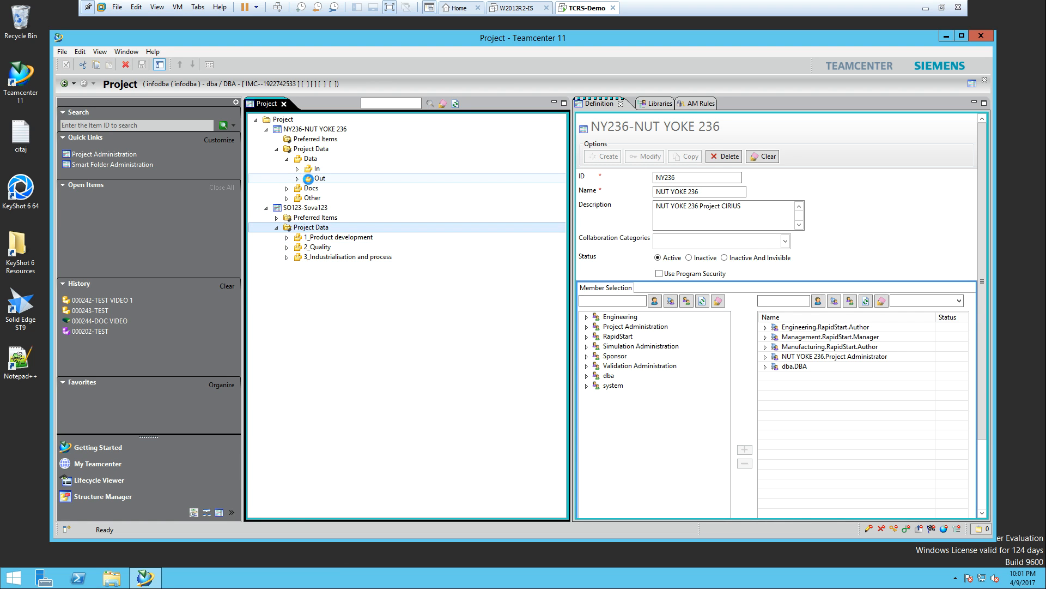
left_click(288, 238)
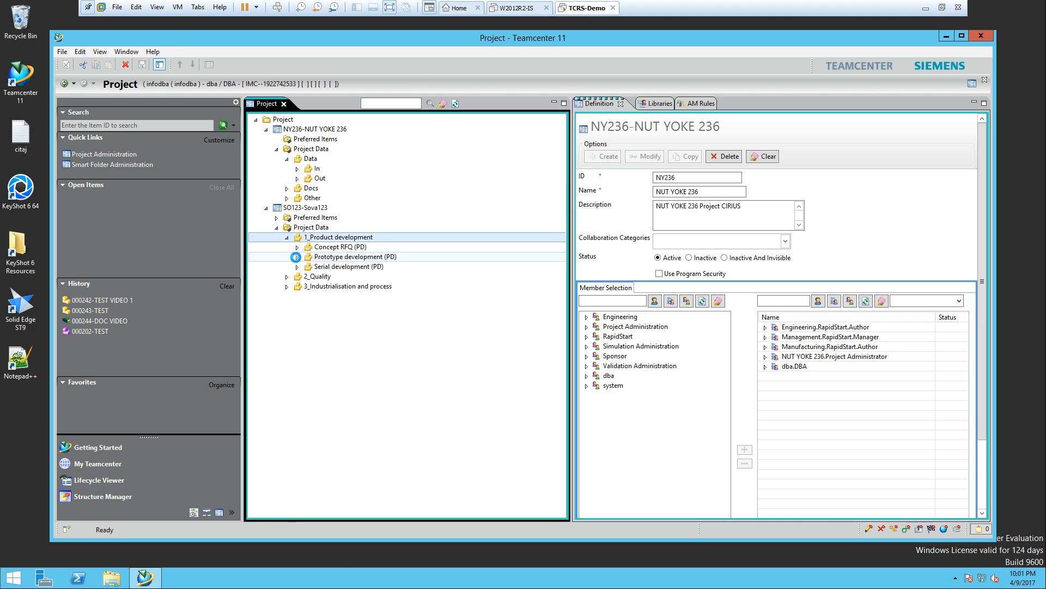
left_click(298, 247)
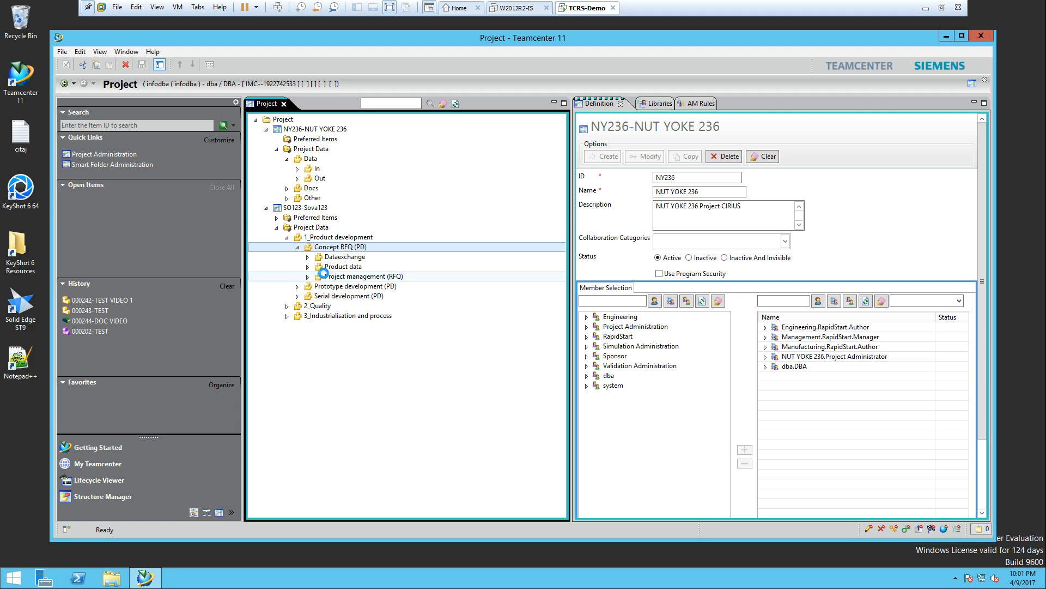
left_click(266, 208)
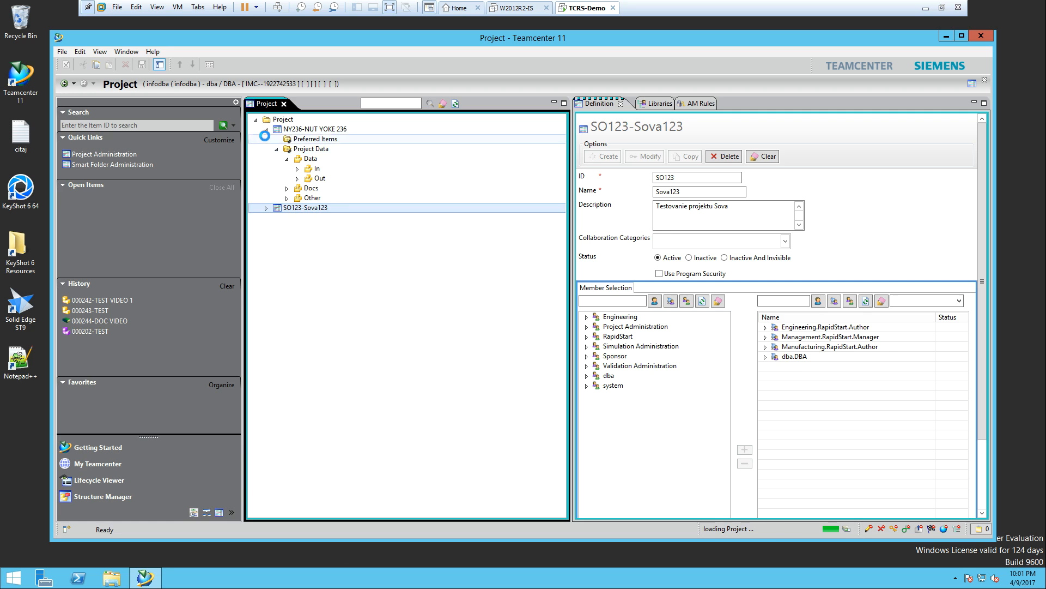
left_click(265, 131)
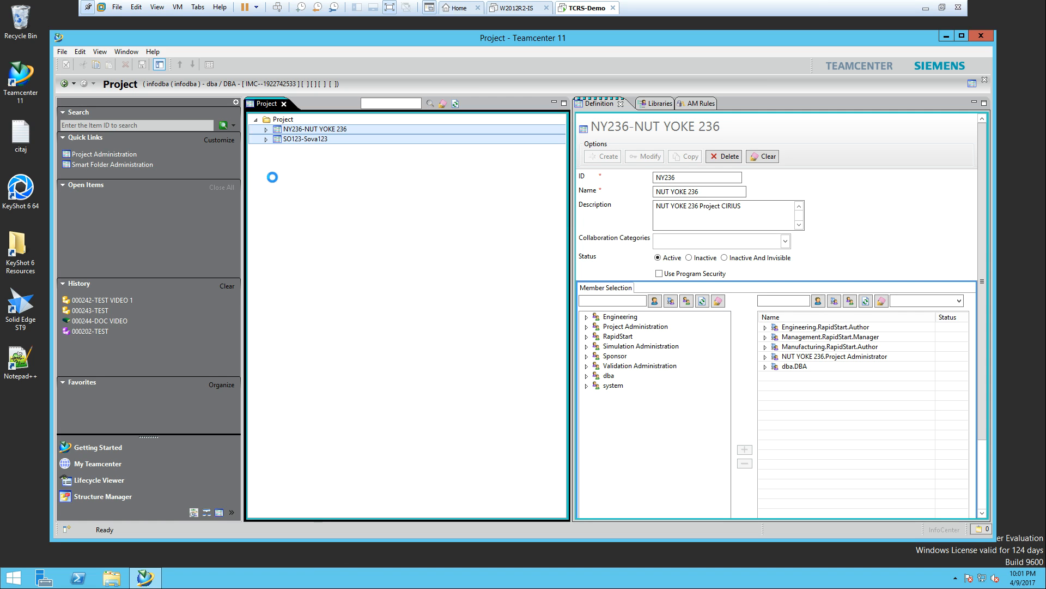
Open Smart Folder Administration, widen the filter configuration area and examine the filters of NY236's Data, In and Out folders.
left_click(126, 164)
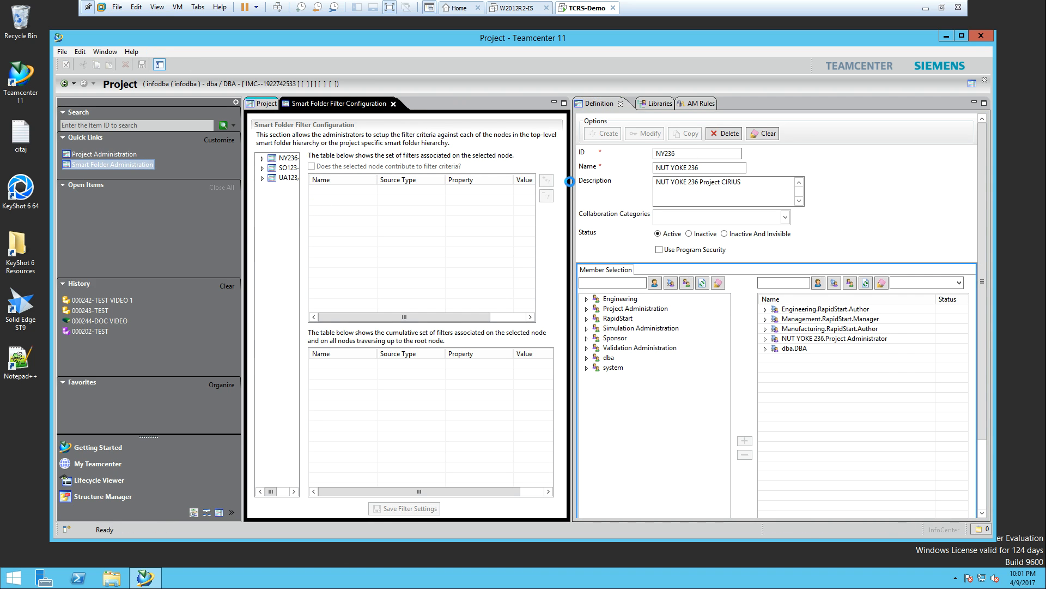
left_click_drag(571, 181, 783, 191)
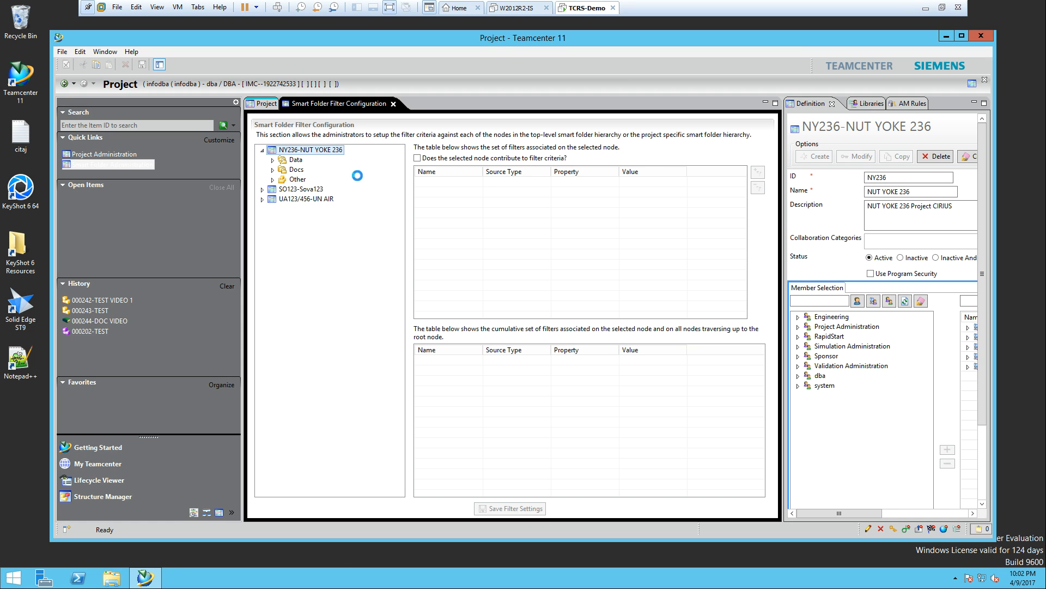
left_click(295, 160)
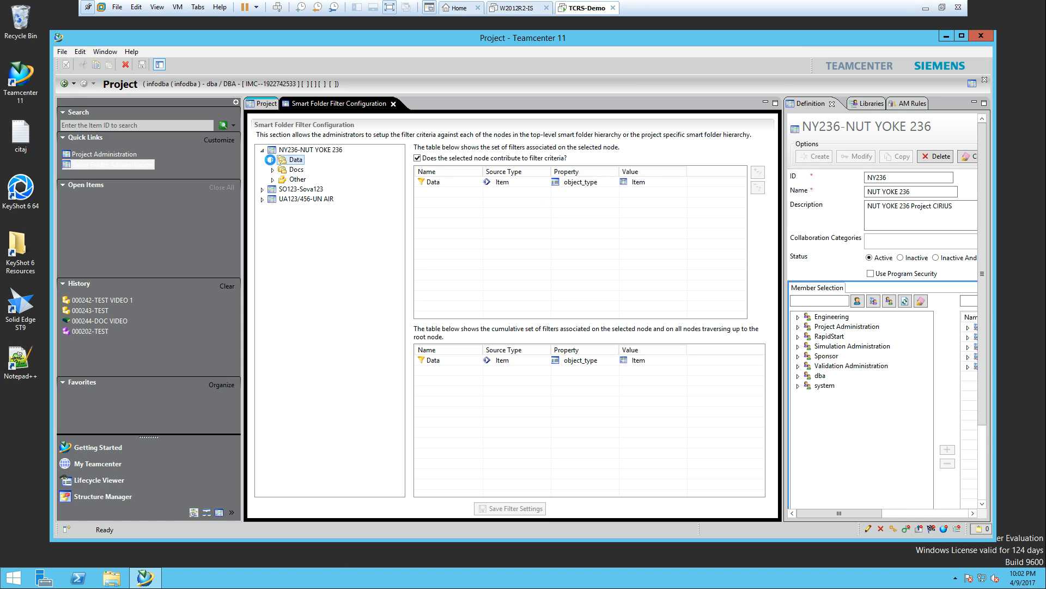
left_click(273, 160)
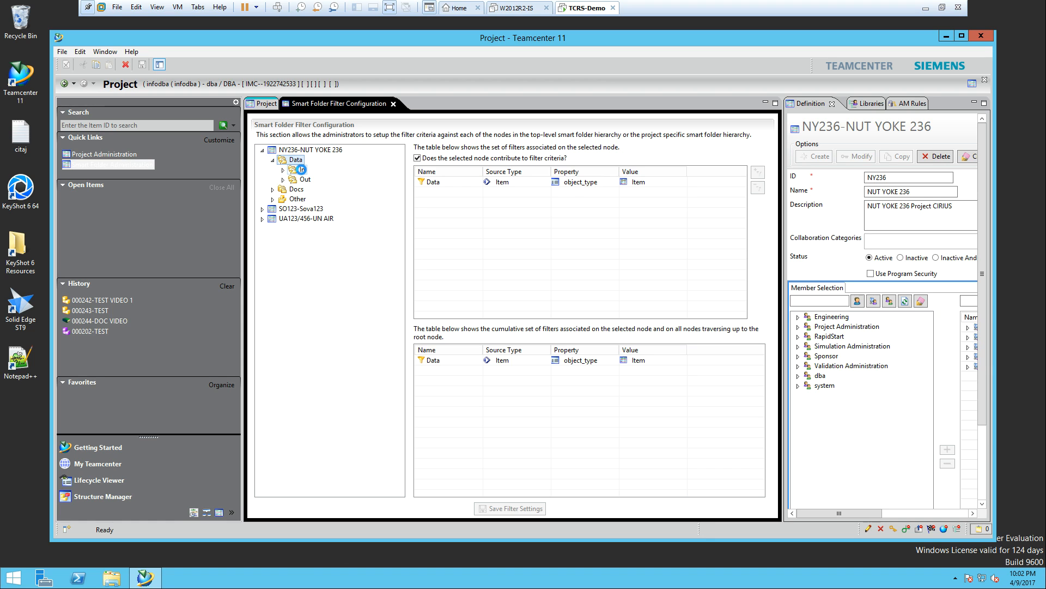
left_click(301, 170)
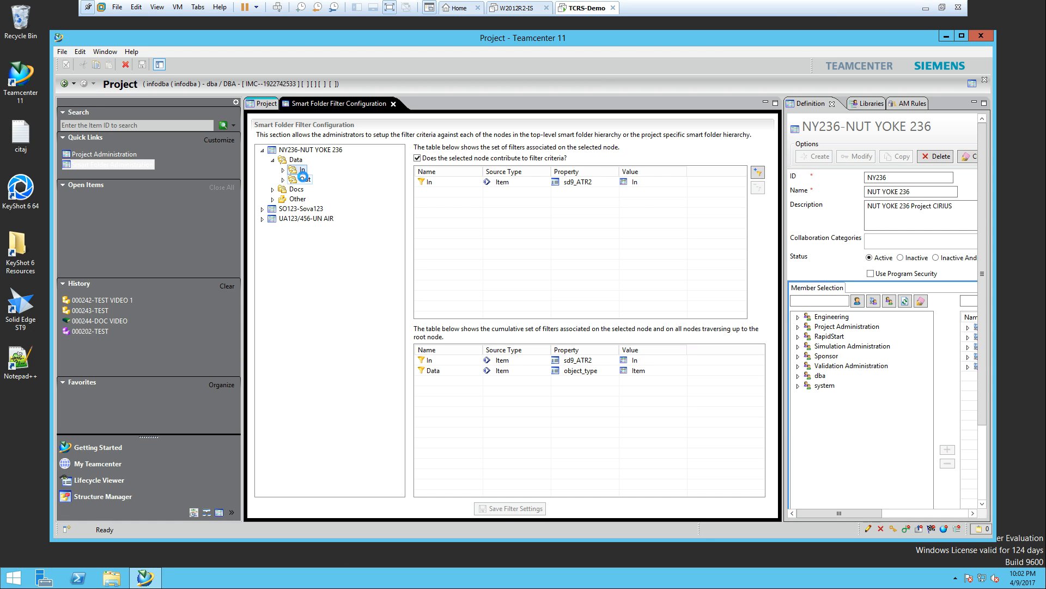
left_click(304, 179)
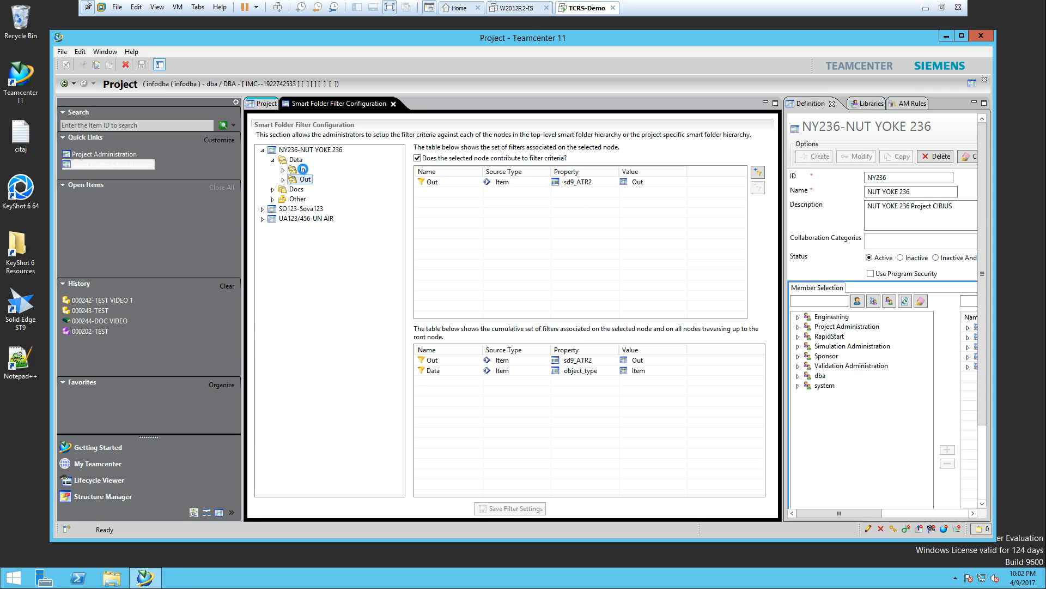
Examine the filter criteria of the Measurement and FEA folders under Docs, widening the Value column to read them.
left_click(273, 189)
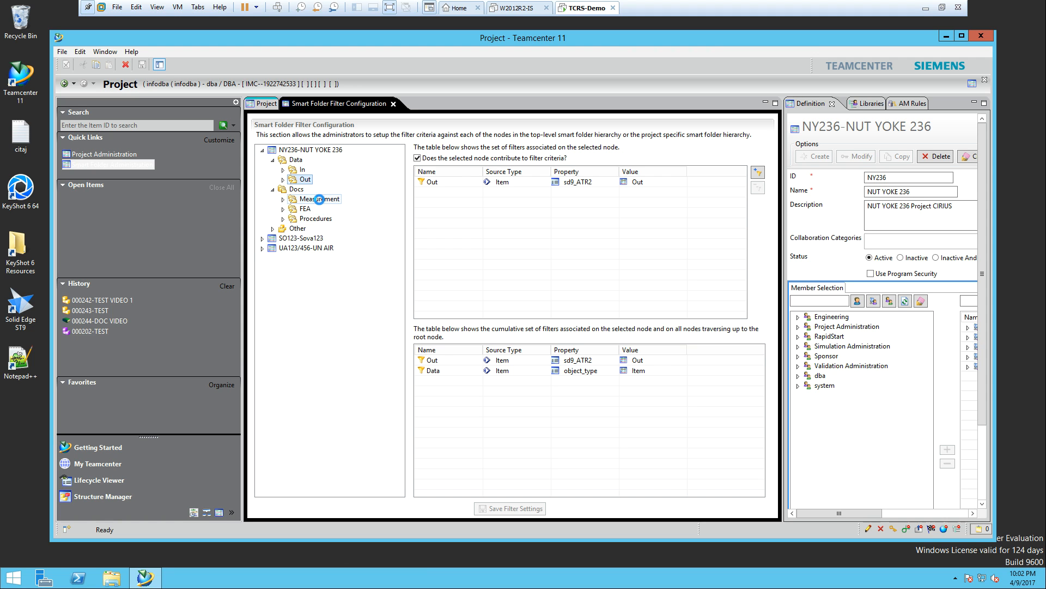
left_click(305, 199)
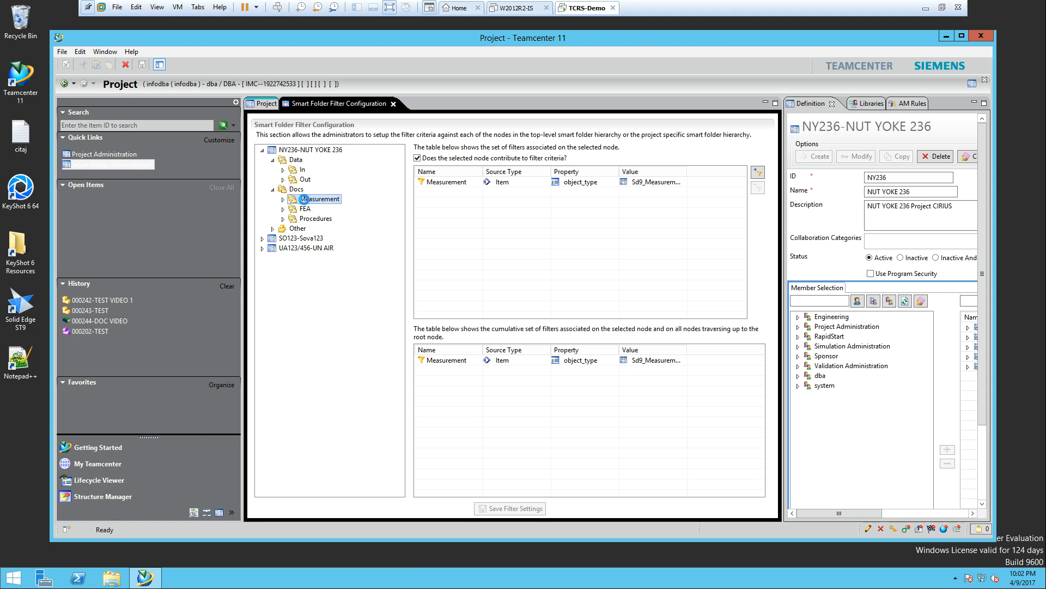
left_click_drag(687, 172, 706, 172)
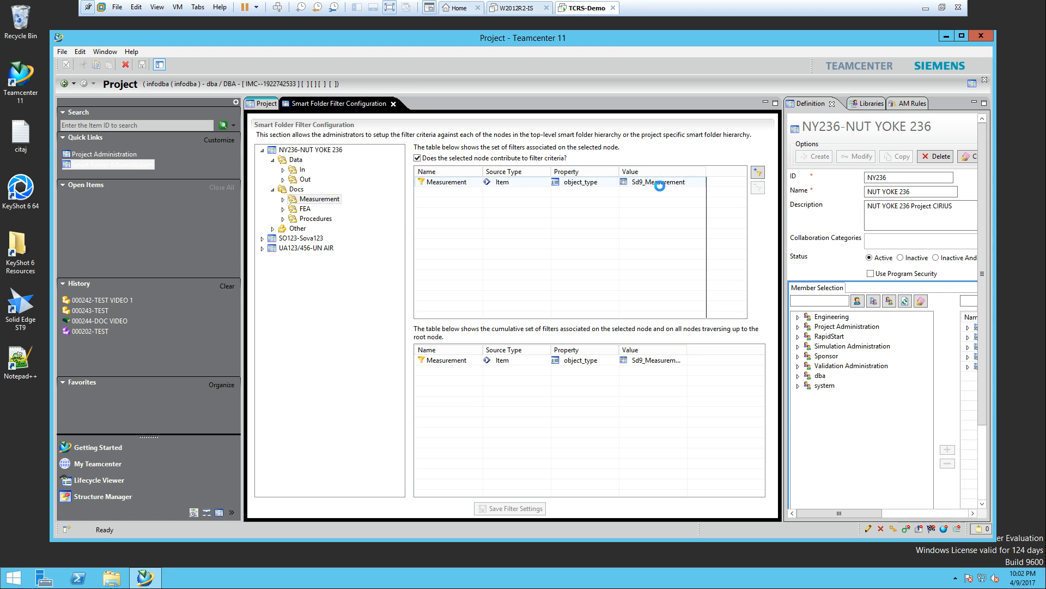
left_click(308, 208)
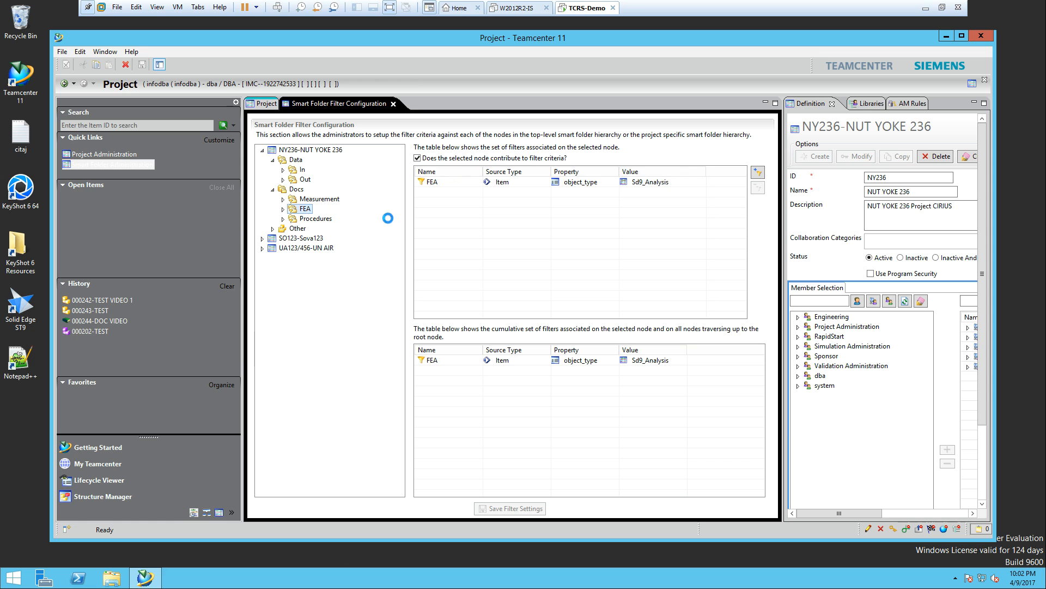
left_click(651, 185)
In My Teamcenter, define a new Item in the Newstuff folder with assigned ID and revision and the name TEST VIDEO.
left_click(64, 83)
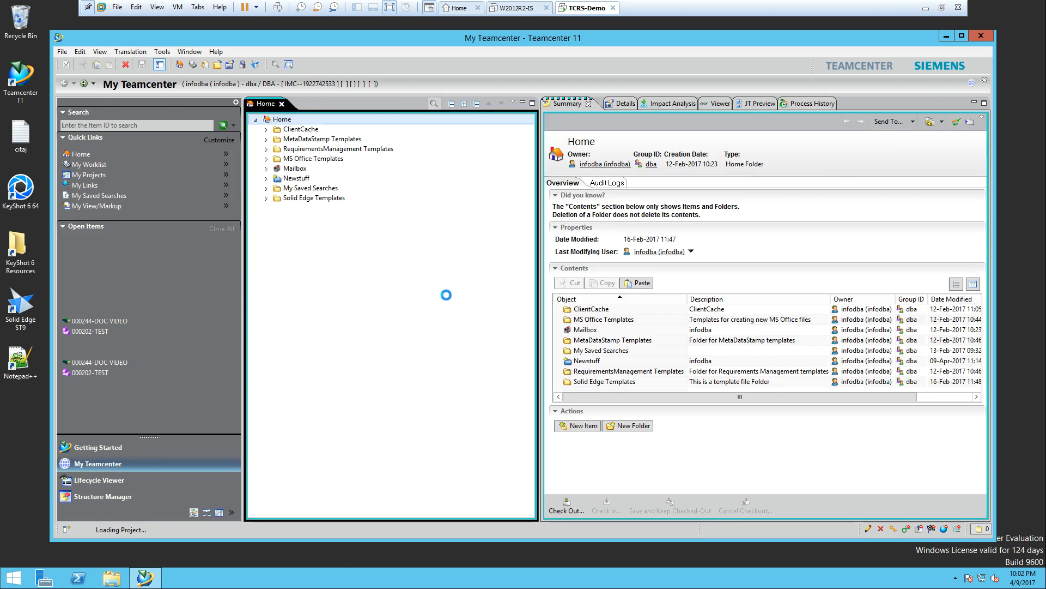
left_click(296, 179)
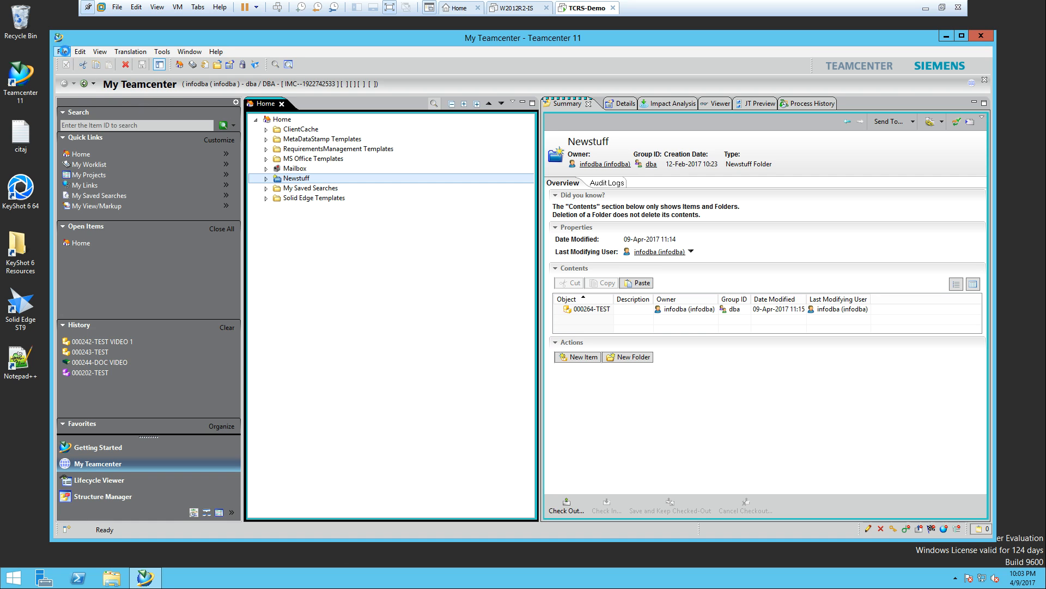
left_click(62, 51)
left_click(206, 70)
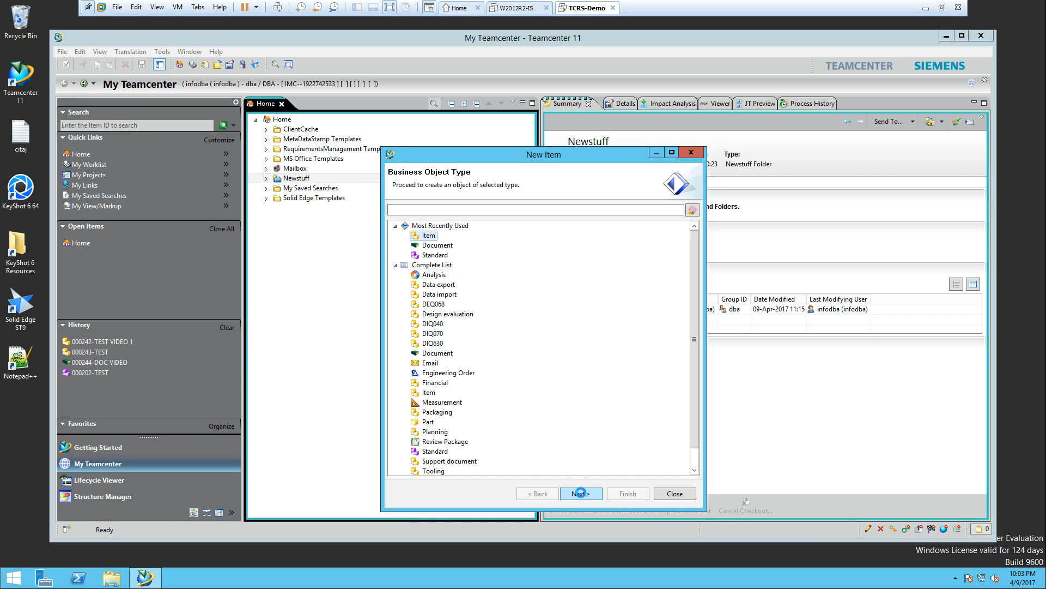
left_click(580, 493)
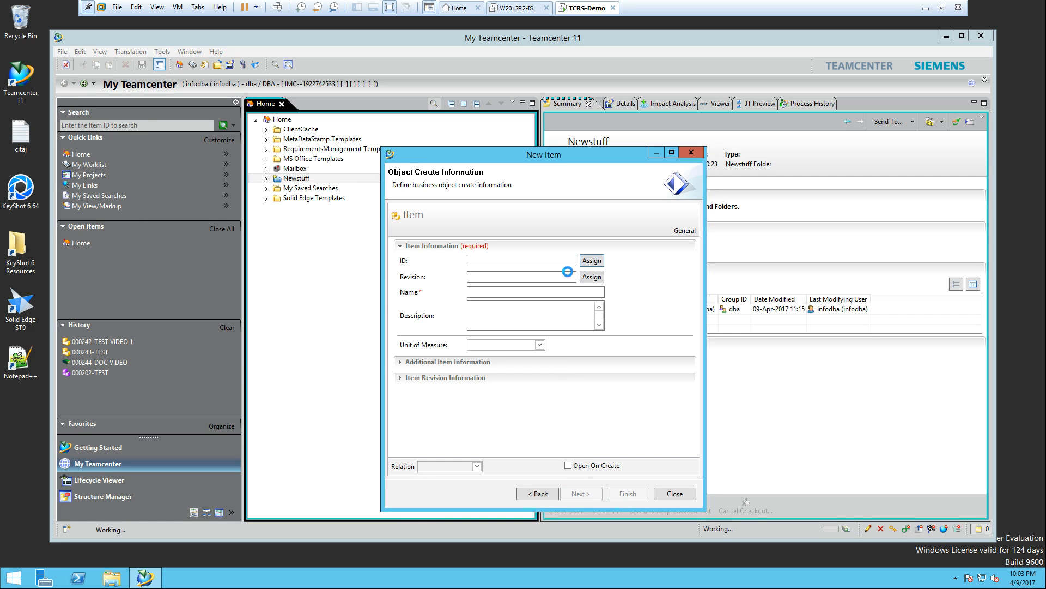
left_click(591, 261)
left_click(592, 275)
left_click(530, 292)
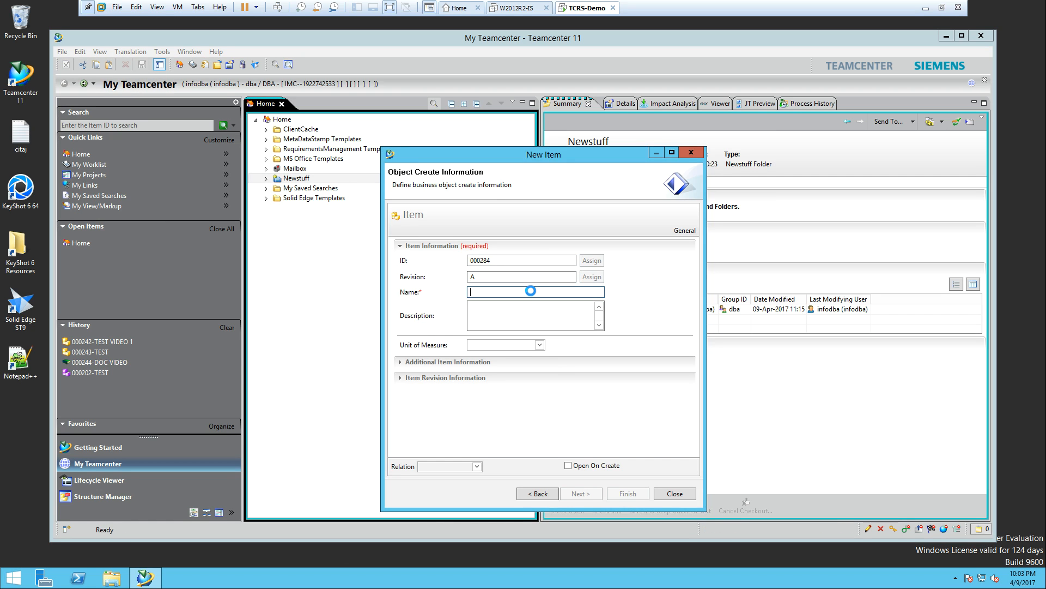
type("TE")
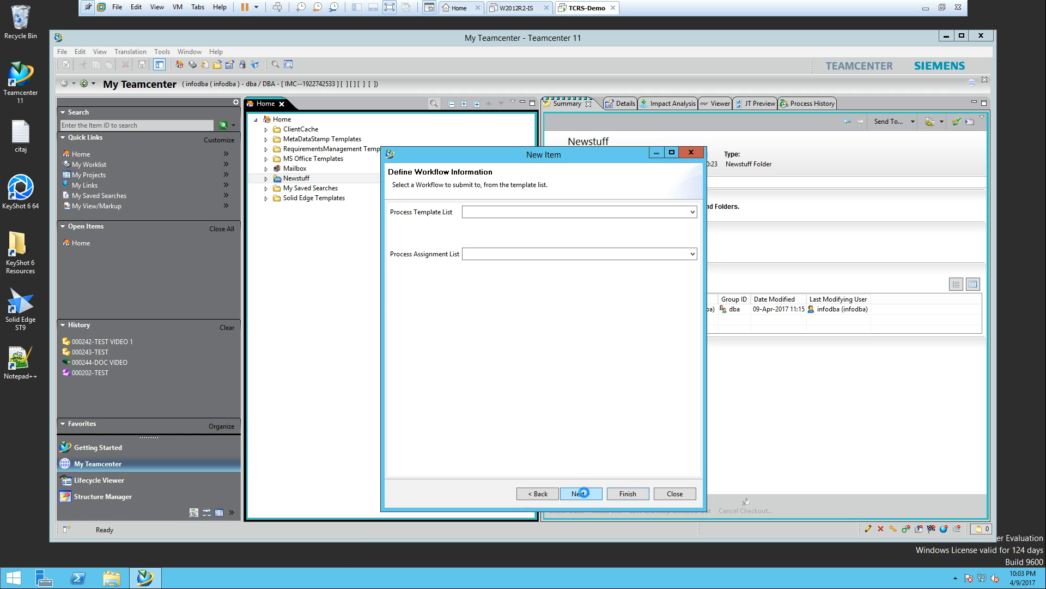
Assign the new item to the NY236-NUT YOKE 236 project, finish creating it and close the wizard.
left_click(581, 493)
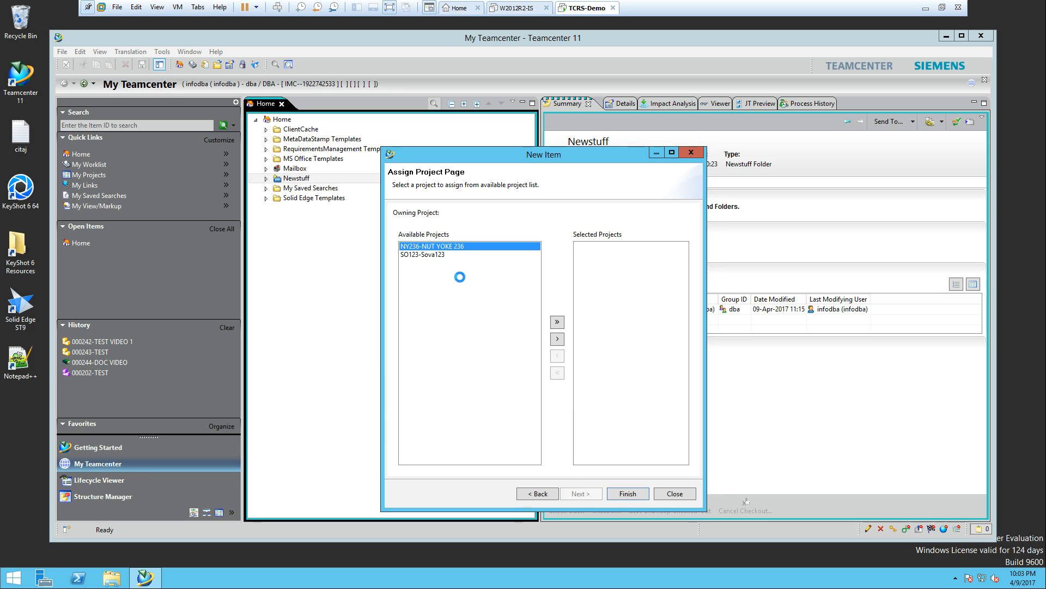
left_click(557, 339)
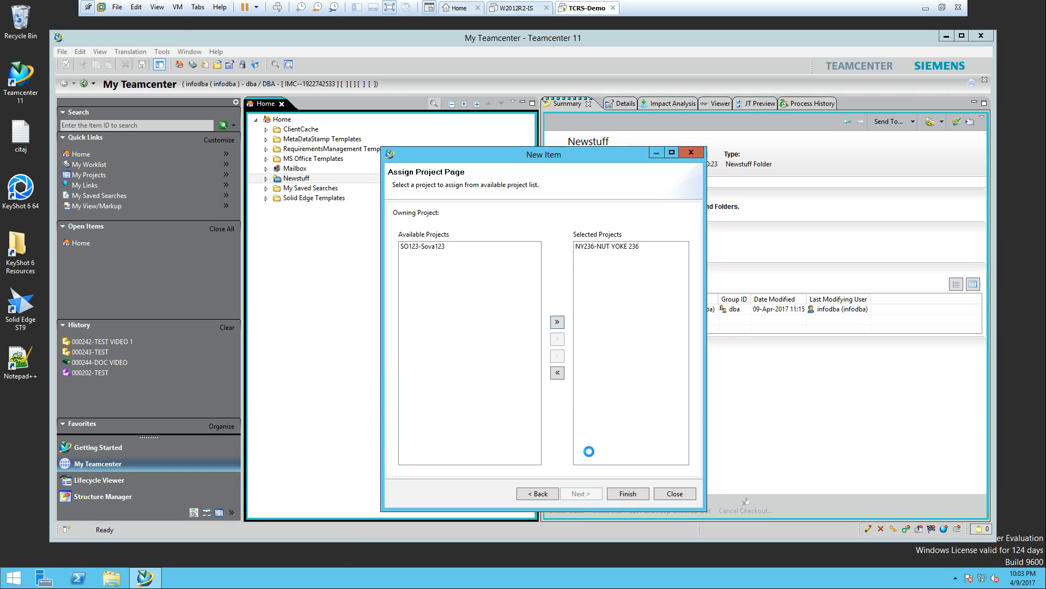
left_click(627, 493)
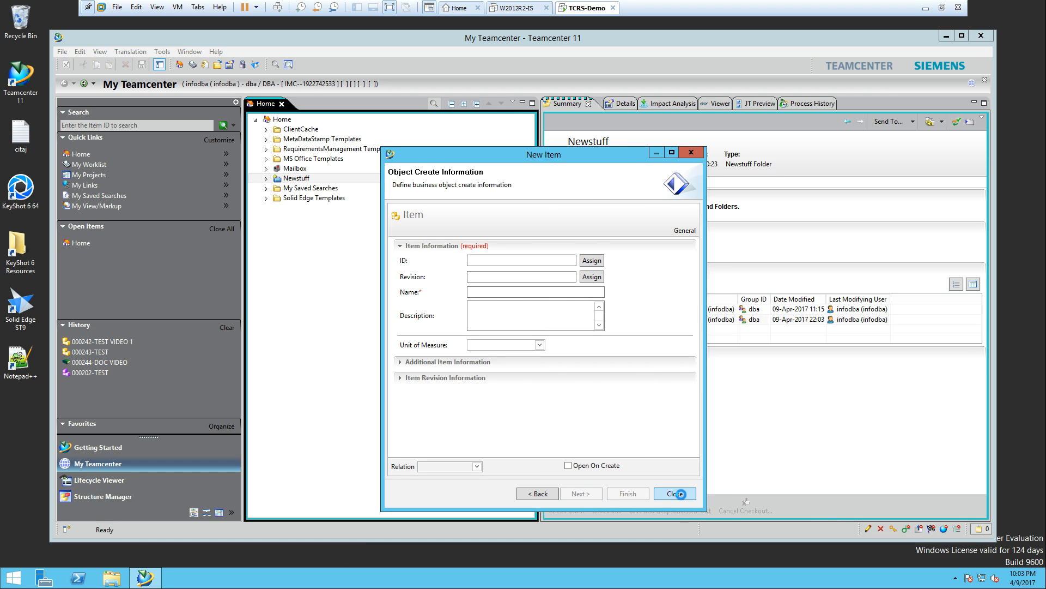
left_click(676, 493)
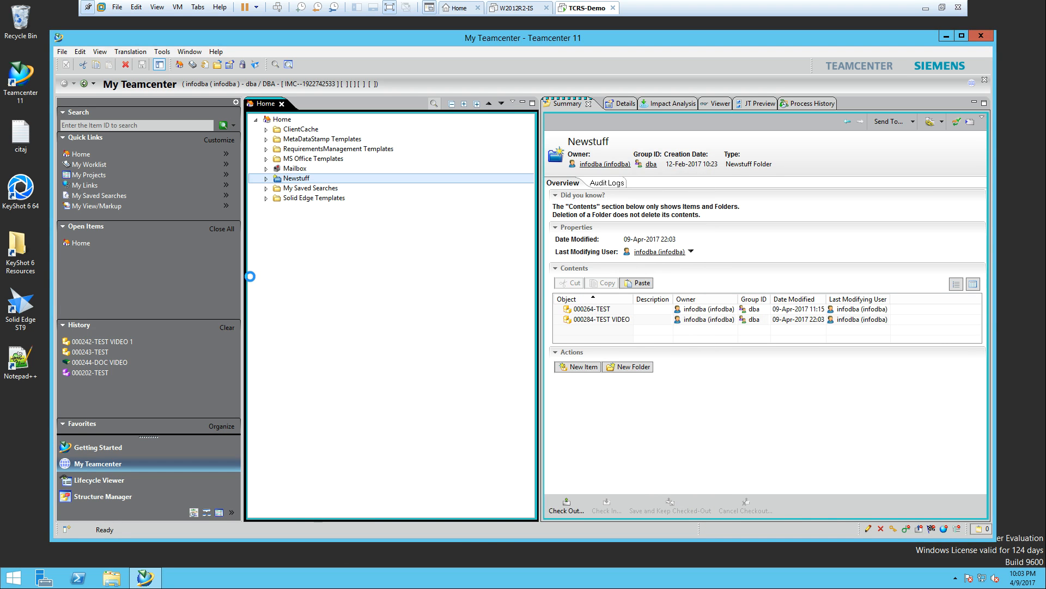
Check out the TEST VIDEO item in the Newstuff folder for property editing and show all of its properties.
left_click(266, 178)
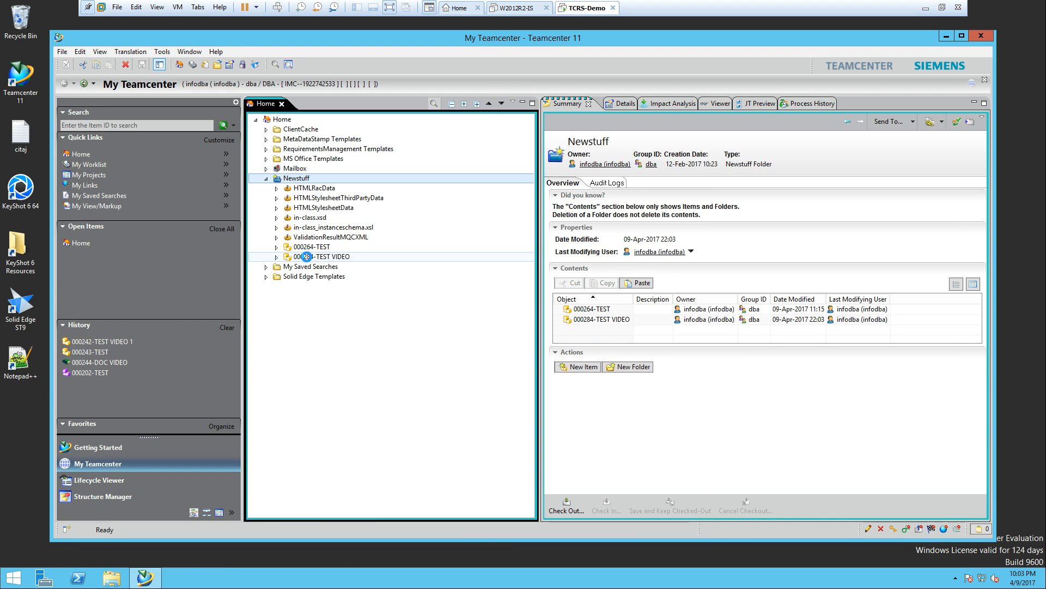
left_click(307, 256)
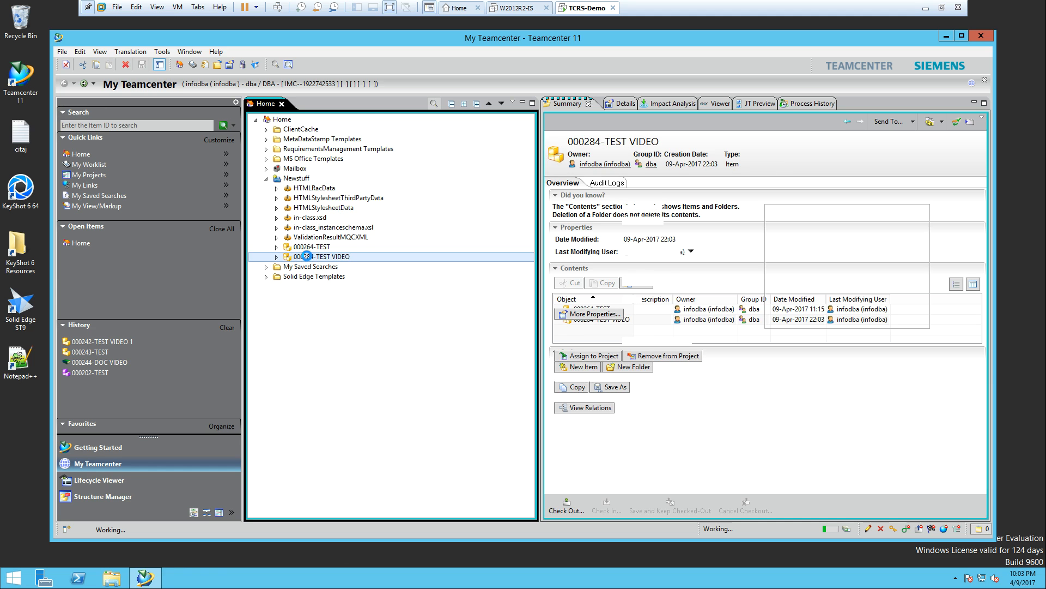
right_click(307, 256)
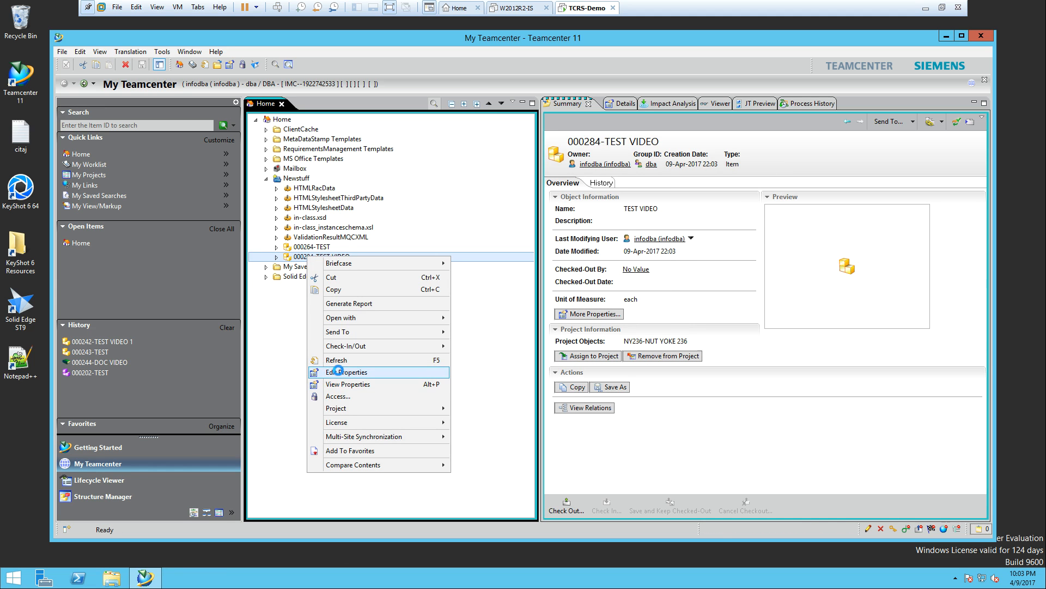
left_click(338, 371)
left_click(577, 325)
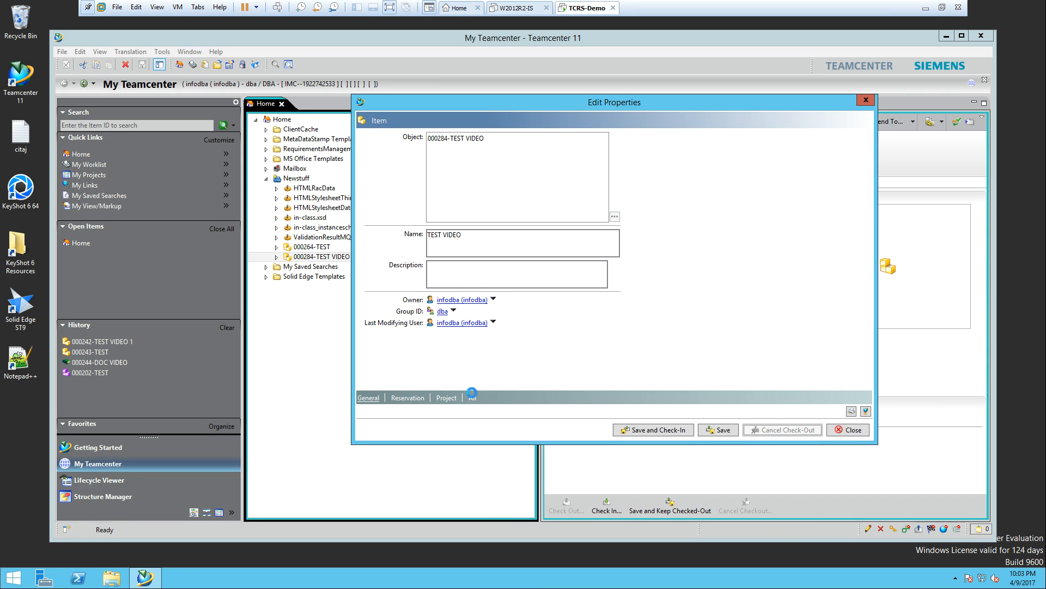
left_click(471, 398)
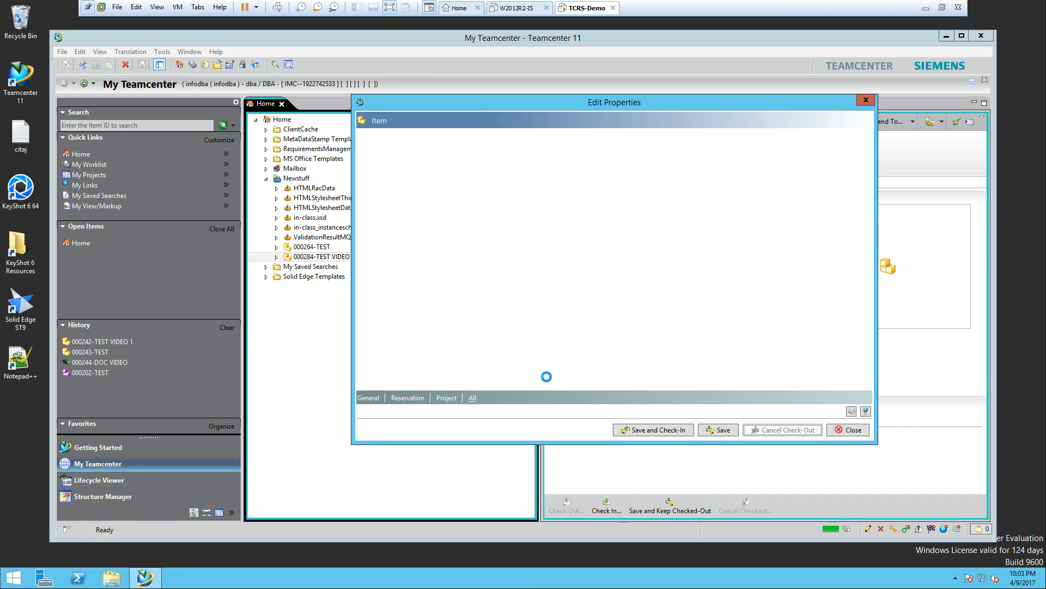
Set the item's ATR2 property to In, save the change and check the item back in.
left_click_drag(869, 176, 885, 375)
left_click(406, 384)
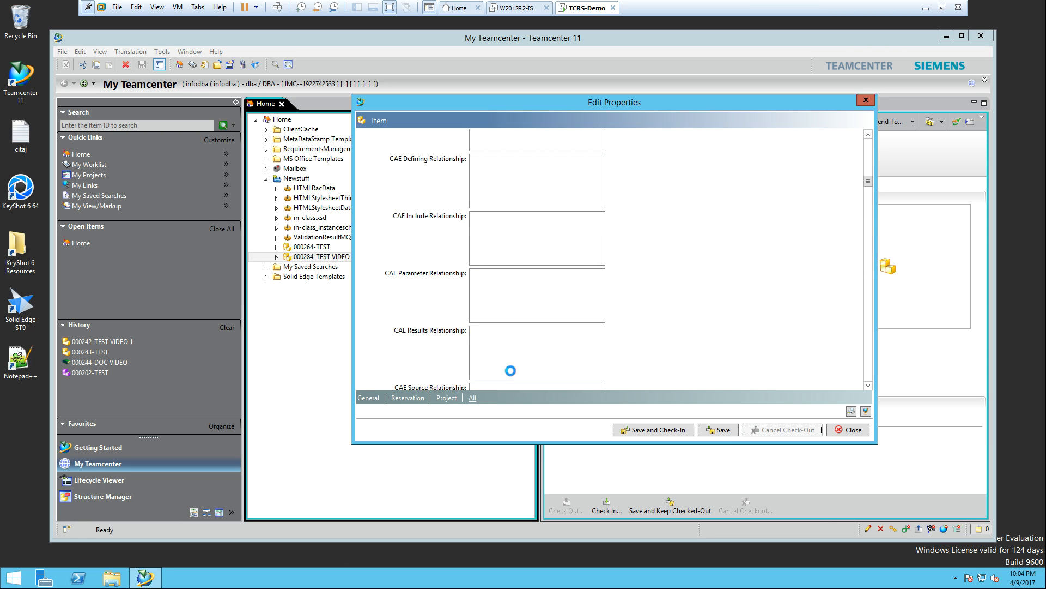
left_click_drag(869, 181, 865, 144)
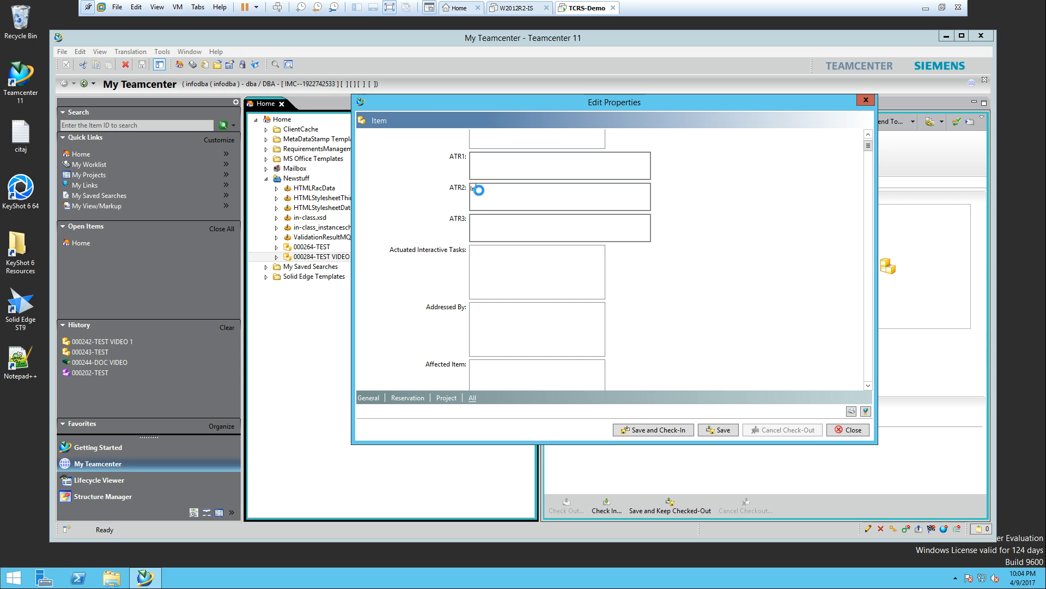
left_click(649, 430)
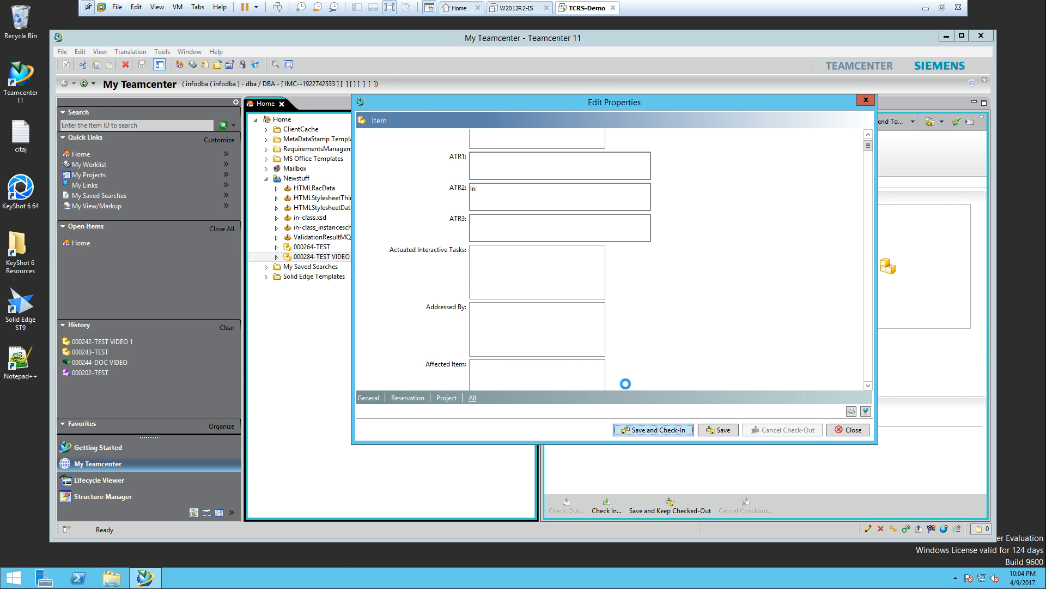
left_click(579, 311)
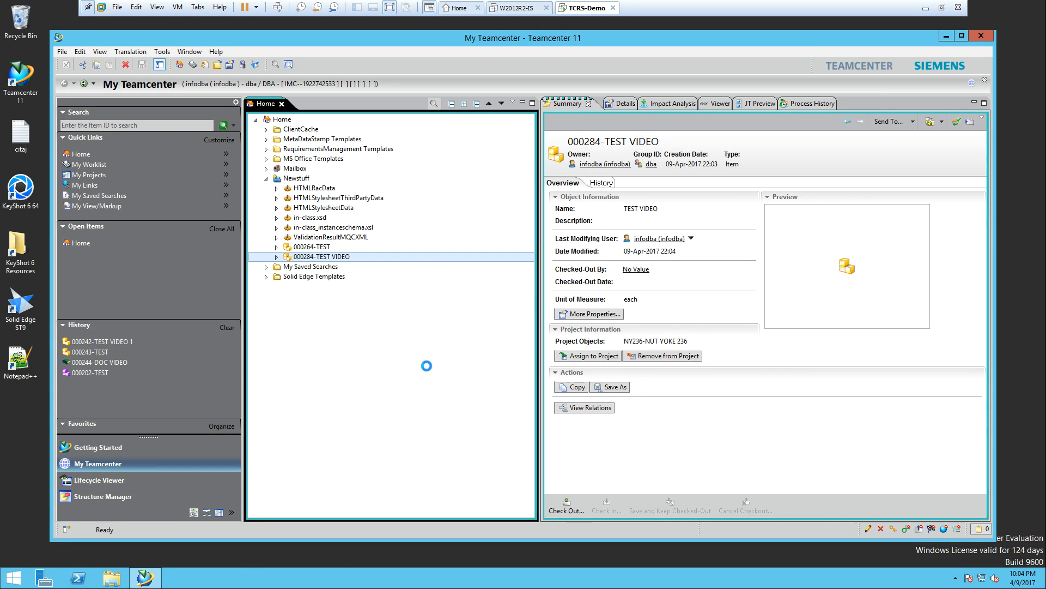
Create an Analysis item in the Newstuff folder with an assigned ID and the name FEA 1, and close the wizard.
left_click(291, 178)
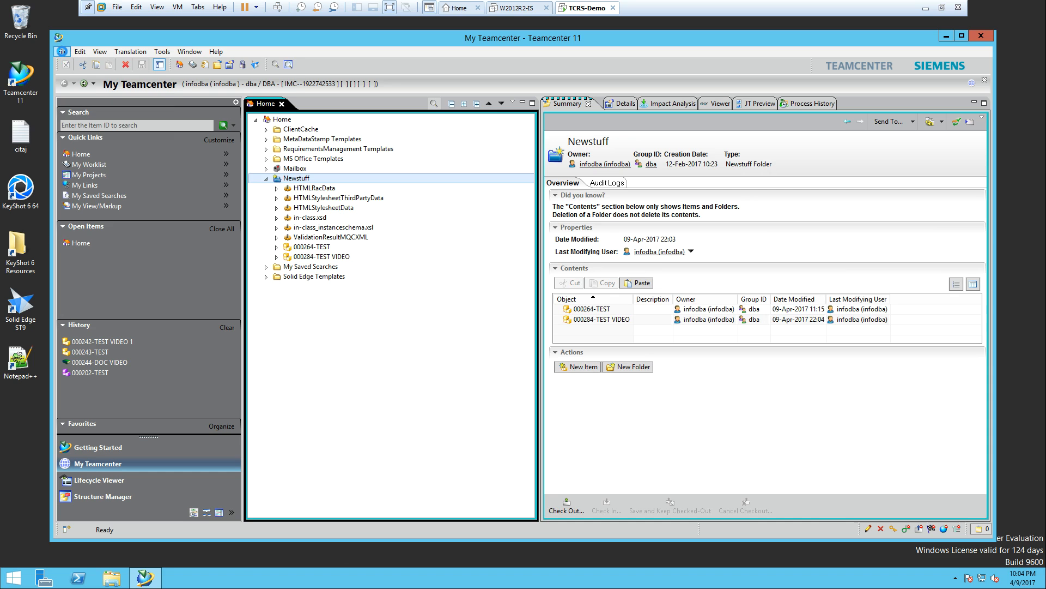
left_click(62, 52)
mouse_move(64, 62)
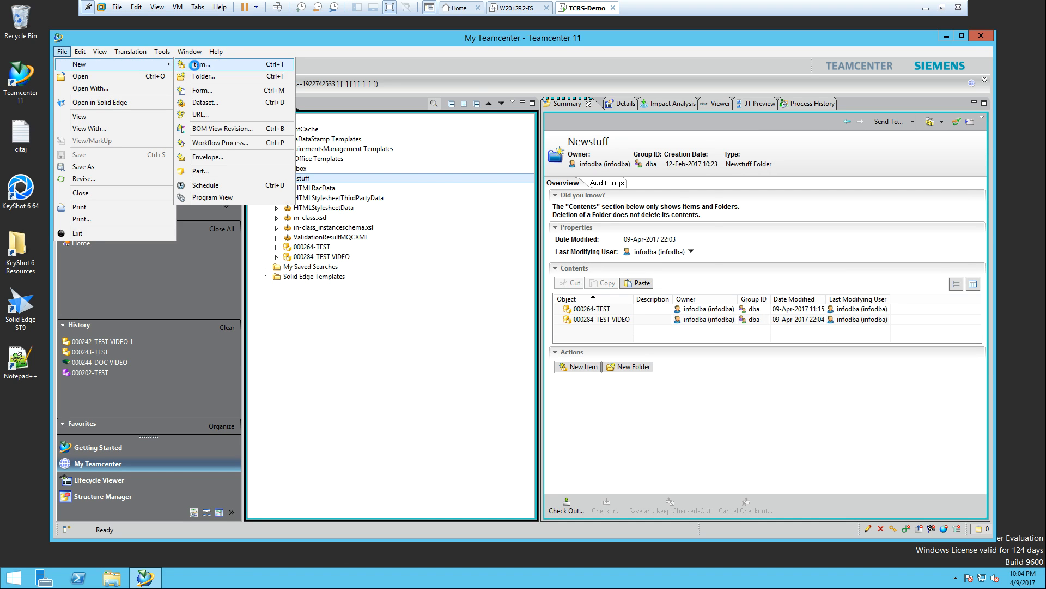
left_click(193, 64)
left_click(434, 275)
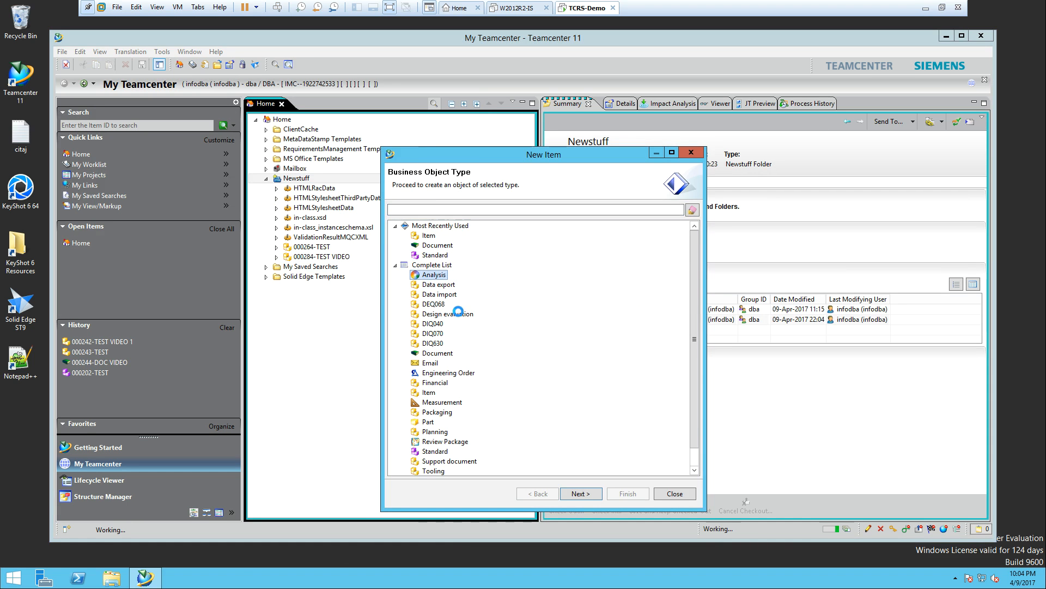
left_click(567, 493)
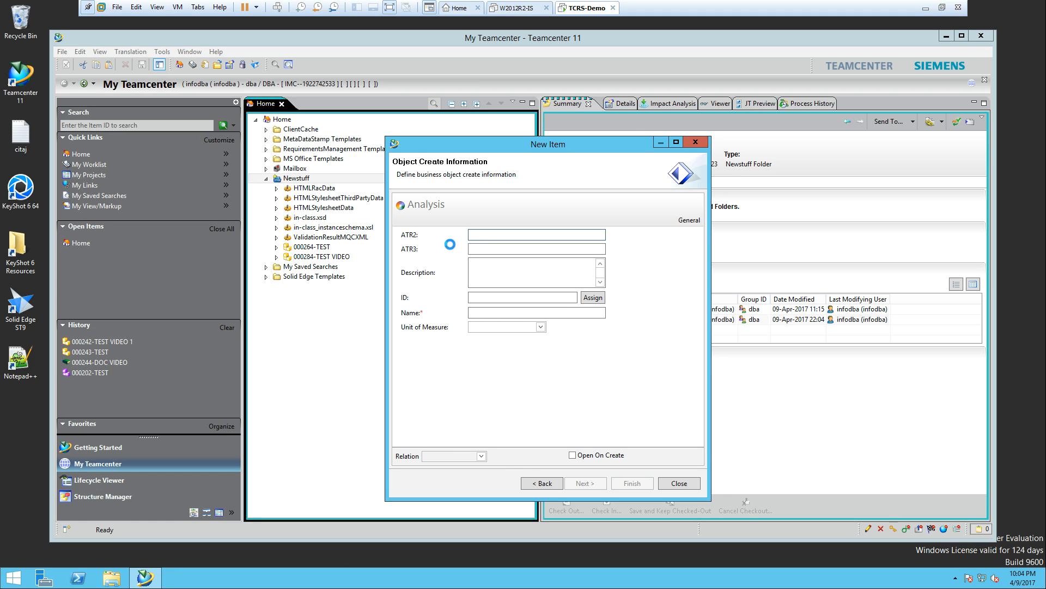
left_click(593, 300)
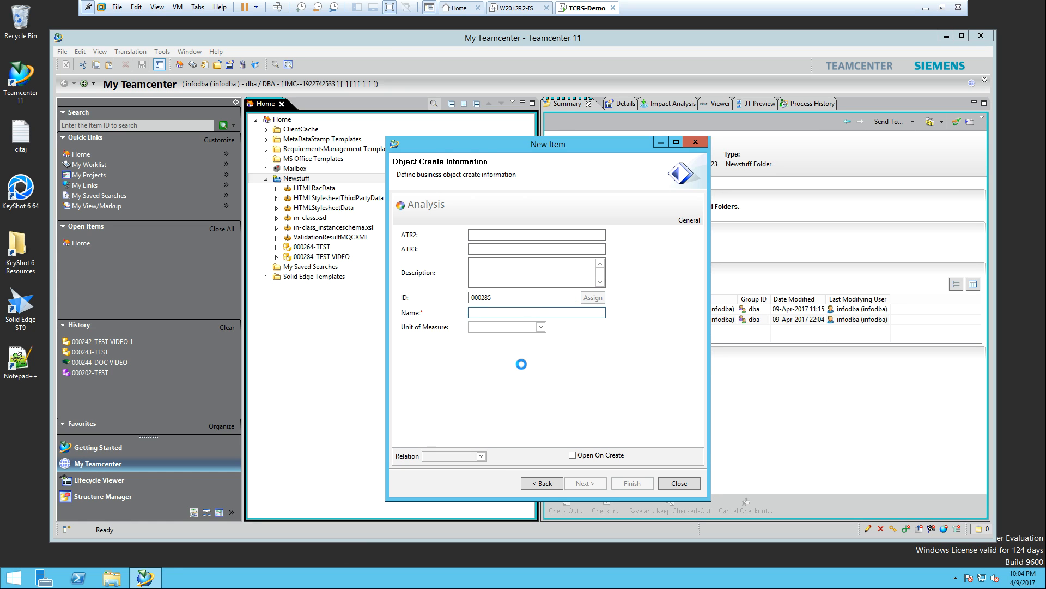
type("FEA 1")
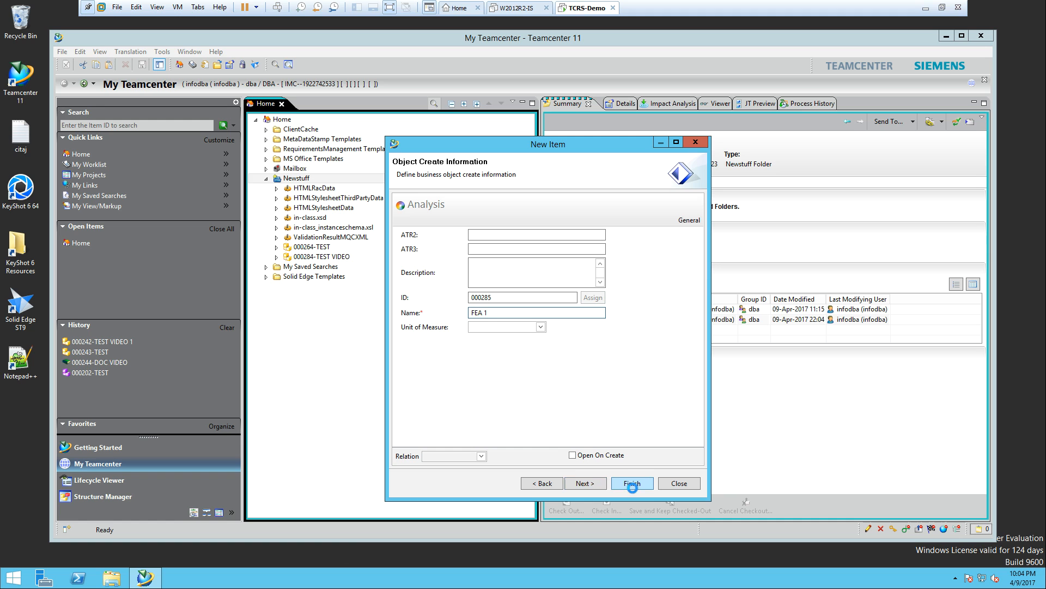
left_click(631, 483)
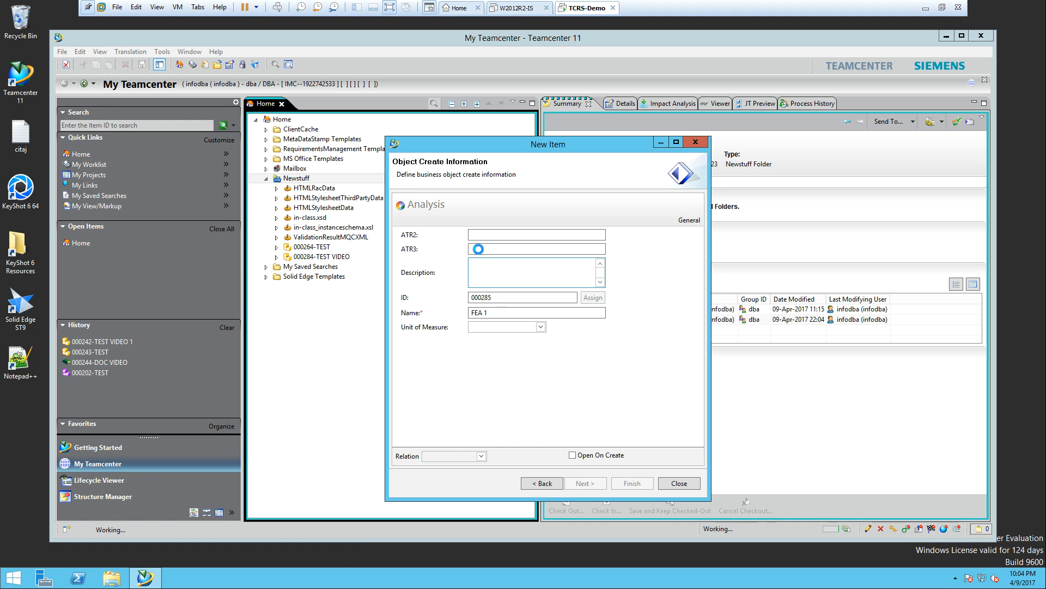
left_click(696, 144)
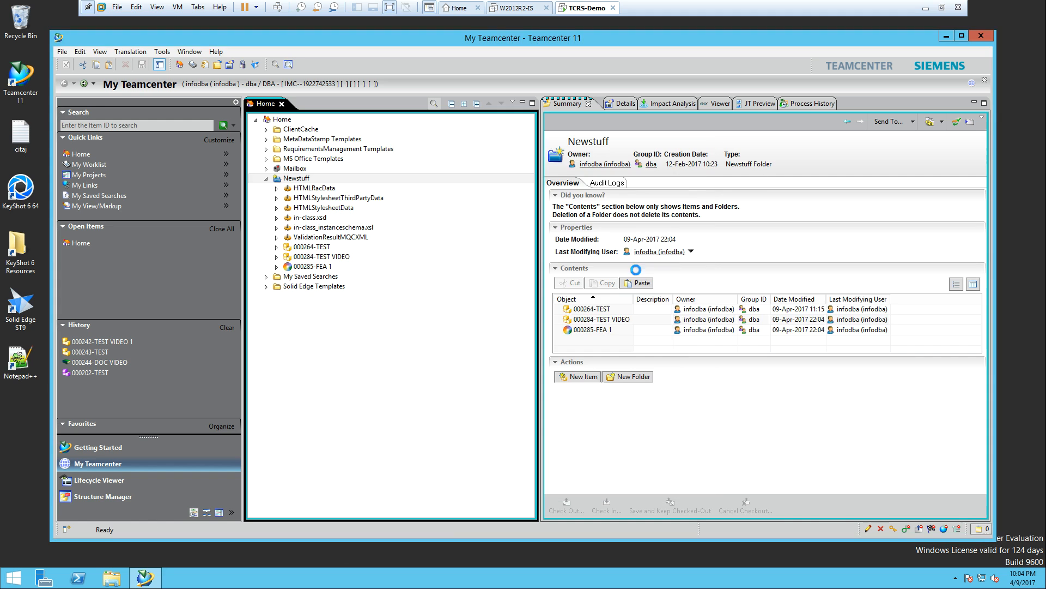
Create a Measurement item in the Newstuff folder with an assigned ID and the name NHV 1, and close the wizard.
left_click(67, 50)
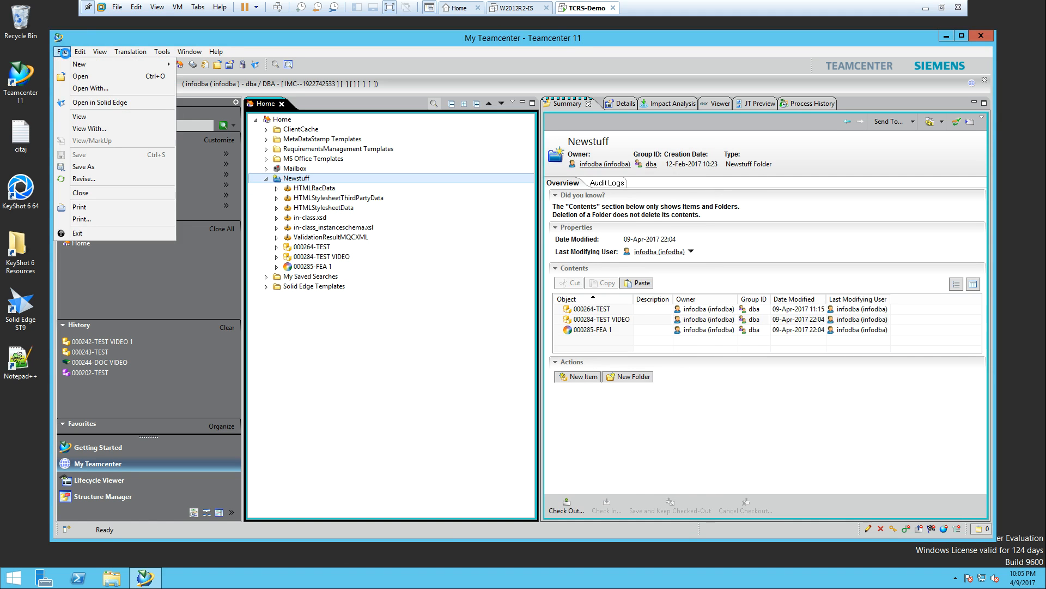
mouse_move(77, 64)
left_click(204, 64)
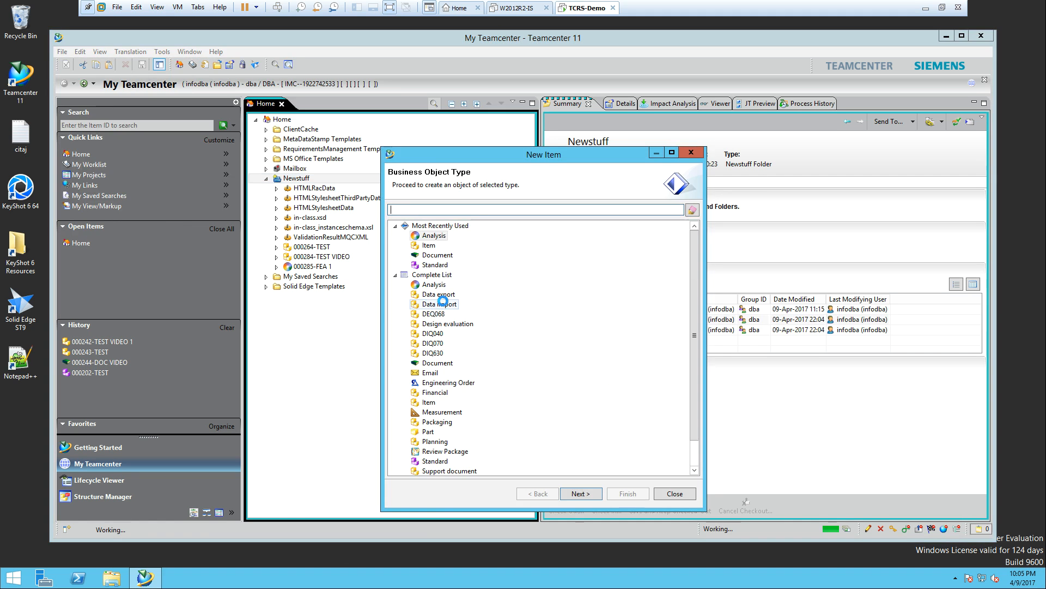
left_click(439, 411)
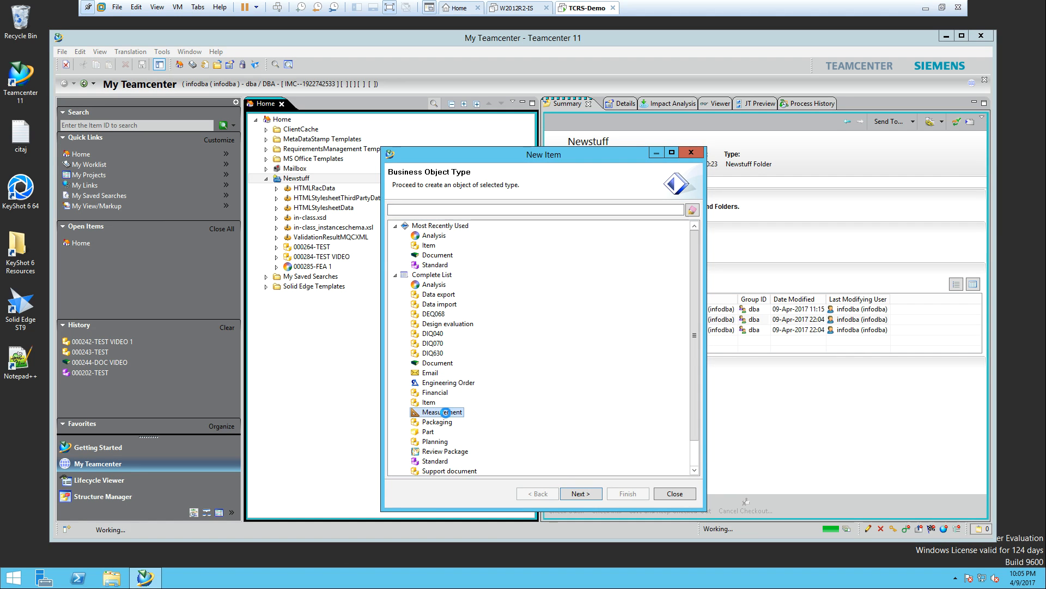
left_click(579, 494)
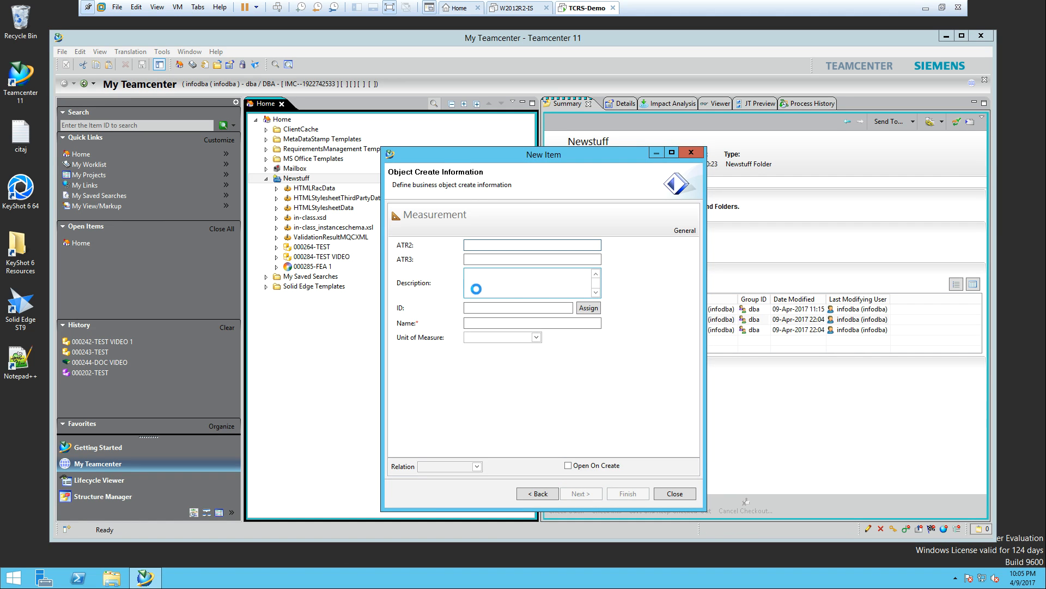
left_click(582, 308)
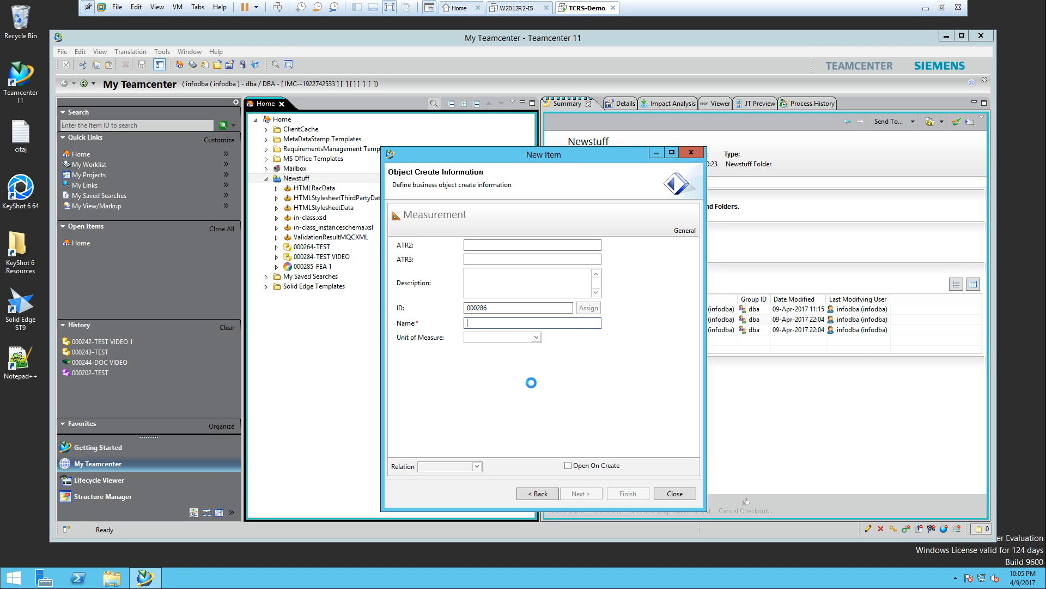
type("NHV 1")
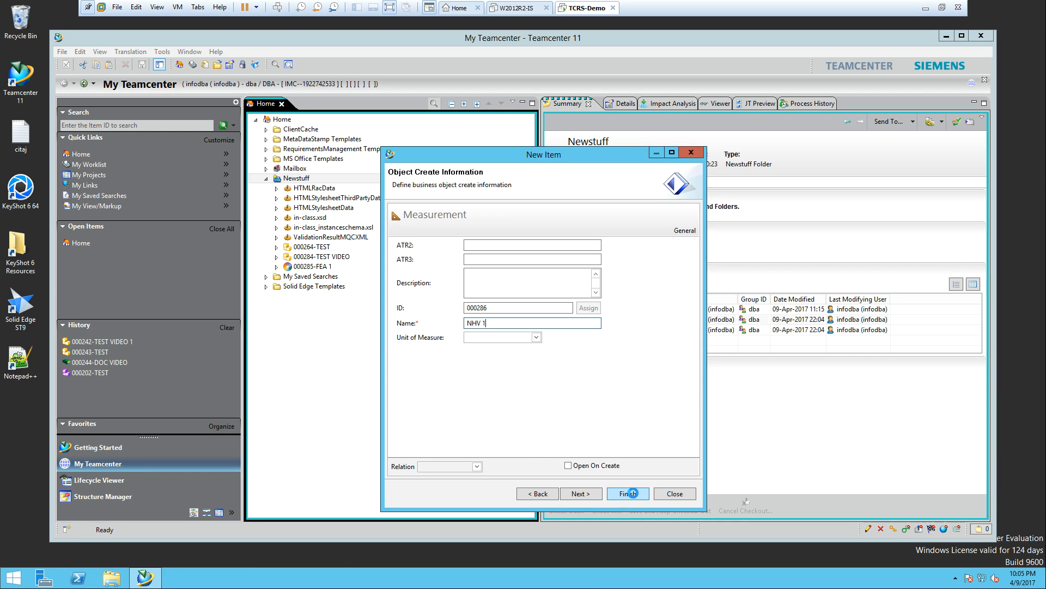
left_click(628, 493)
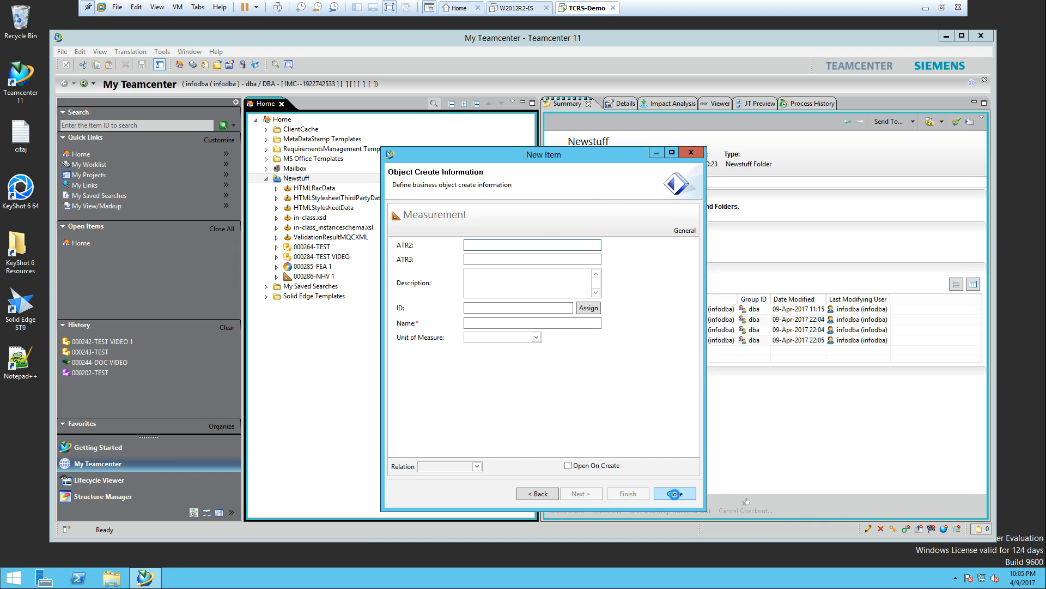
left_click(674, 493)
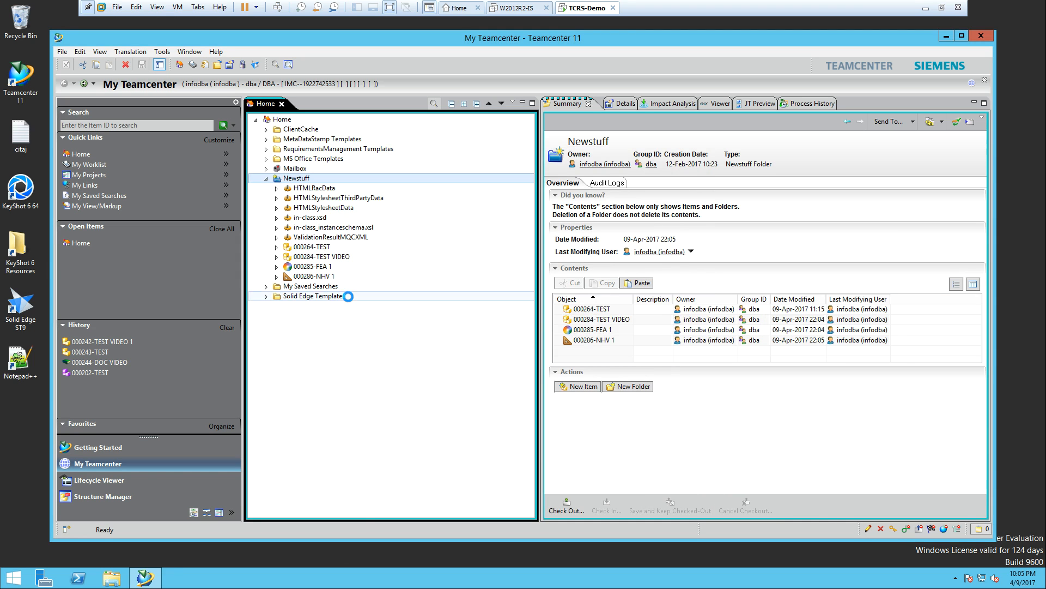
Assign the FEA 1 analysis item to the NY236-NUT YOKE 236 project.
left_click(311, 266)
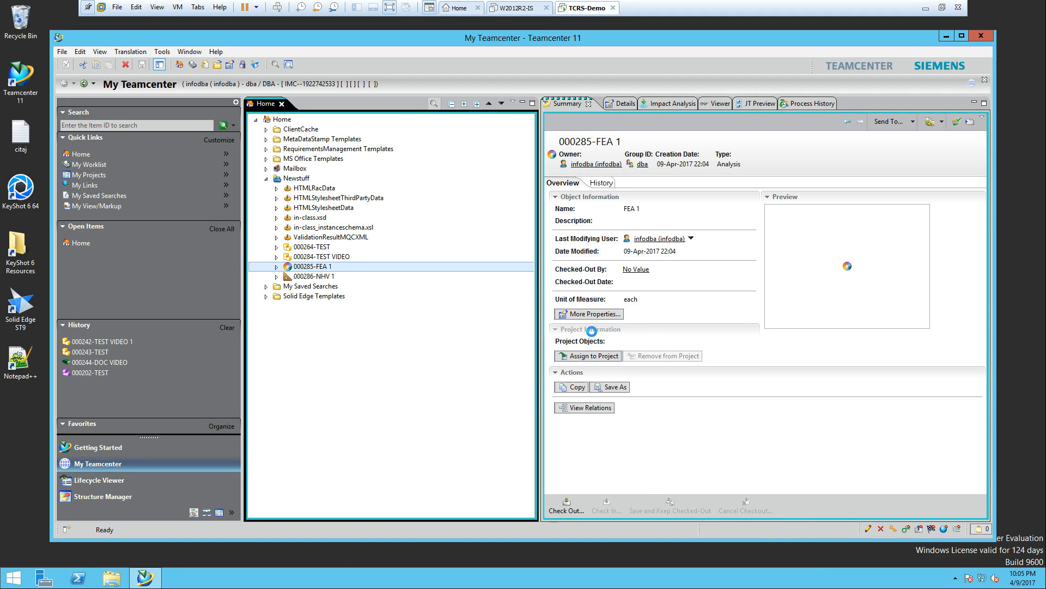
left_click(587, 354)
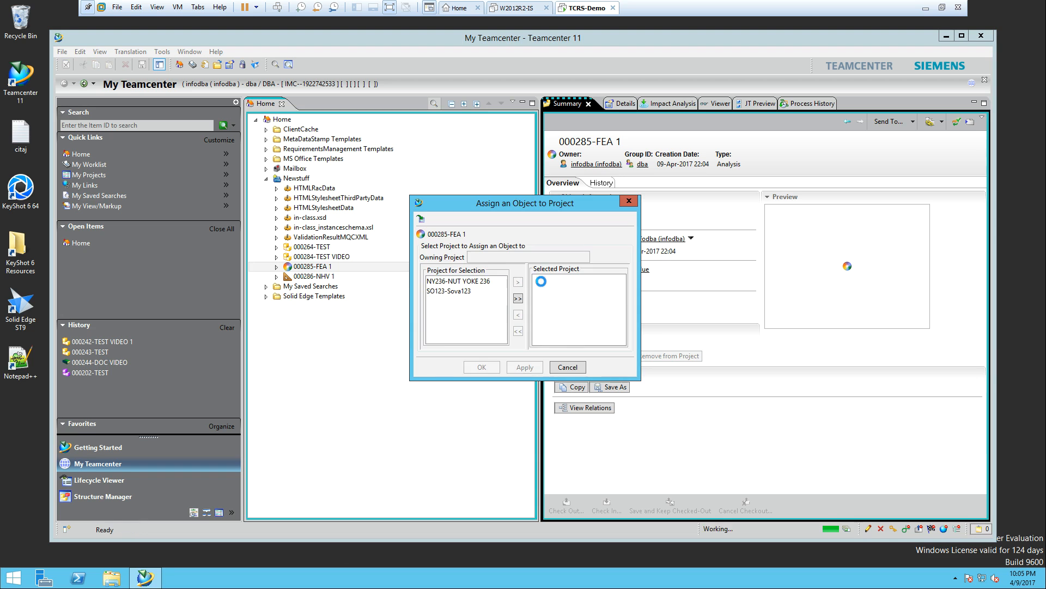
left_click(451, 281)
left_click(517, 281)
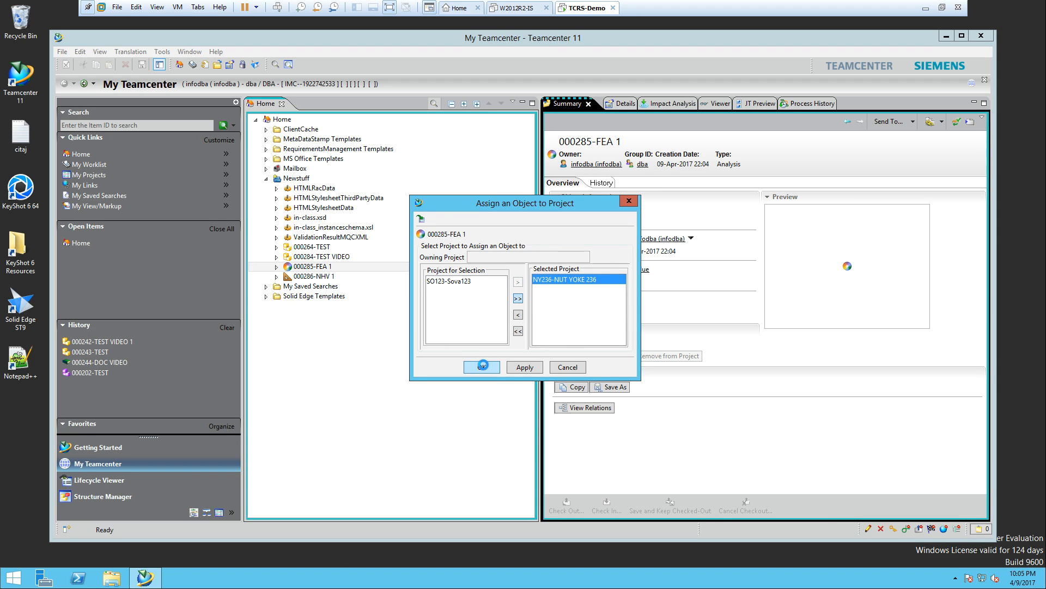
left_click(483, 365)
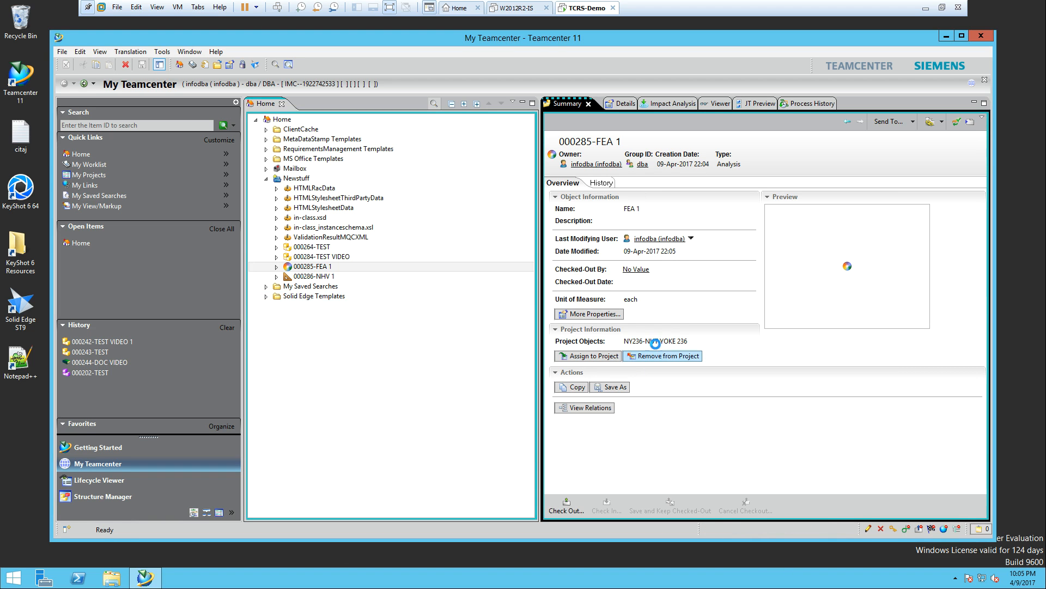
Assign the NHV 1 measurement item to the NY236-NUT YOKE 236 project.
left_click(313, 276)
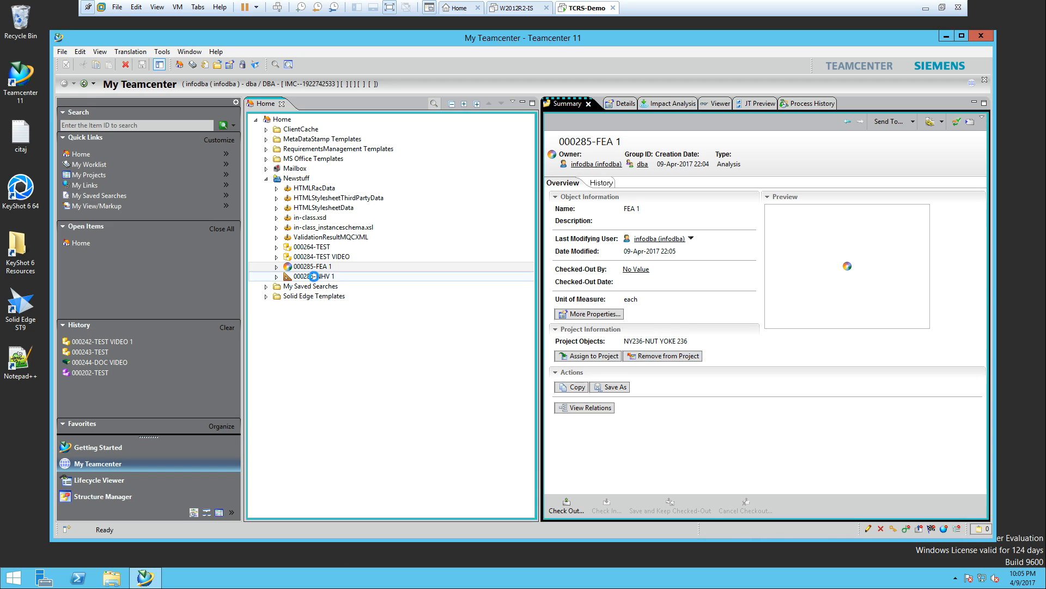
left_click(576, 356)
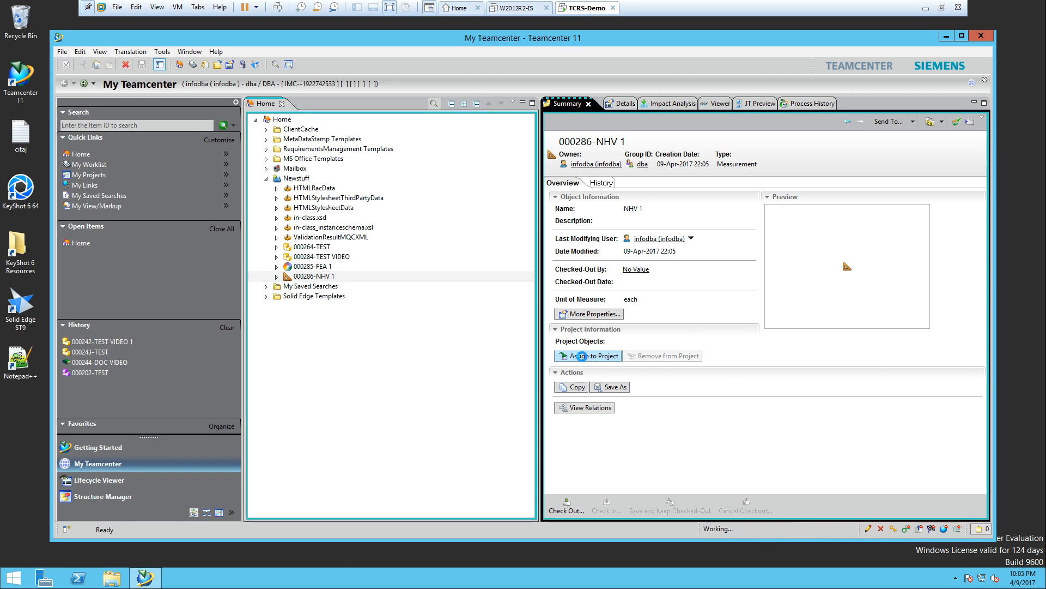
left_click(448, 281)
left_click(518, 283)
left_click(481, 367)
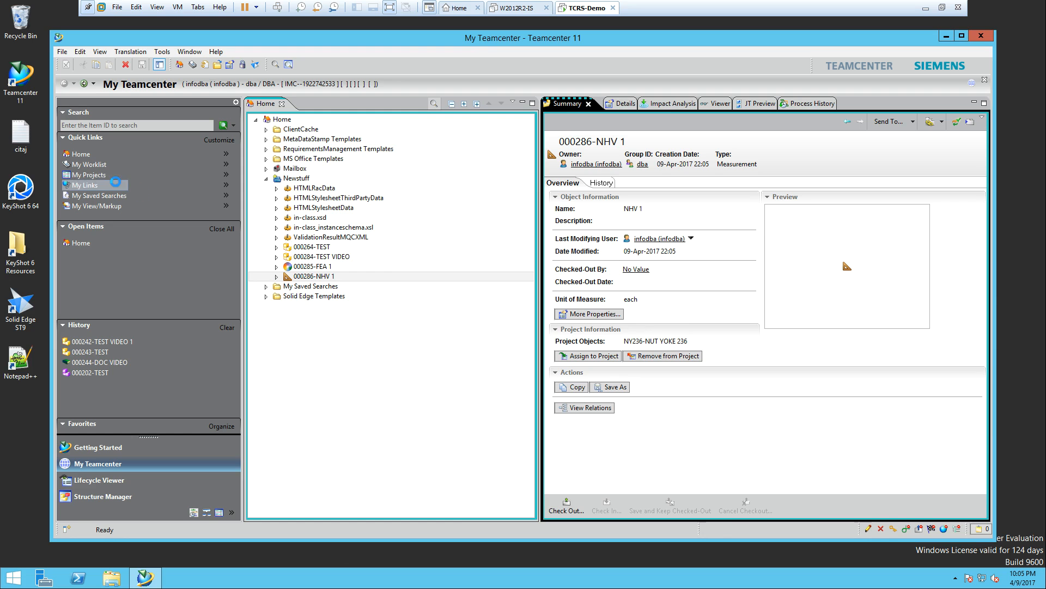
Open My Projects and examine the contents of the In folder under NY236-NUT YOKE 236's Data folder.
left_click(103, 175)
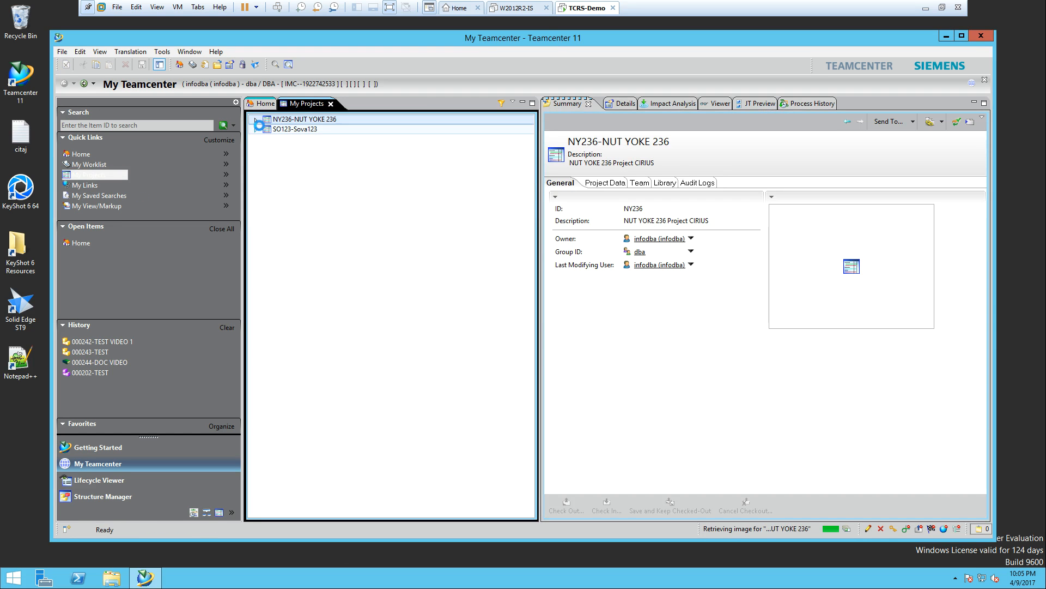
left_click(256, 120)
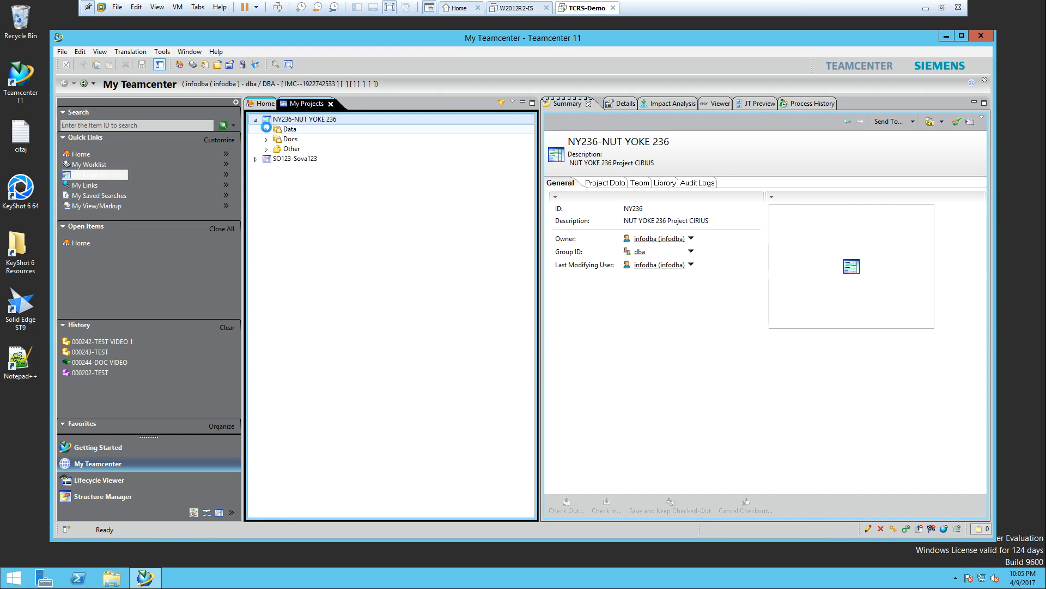
left_click(266, 129)
left_click(276, 139)
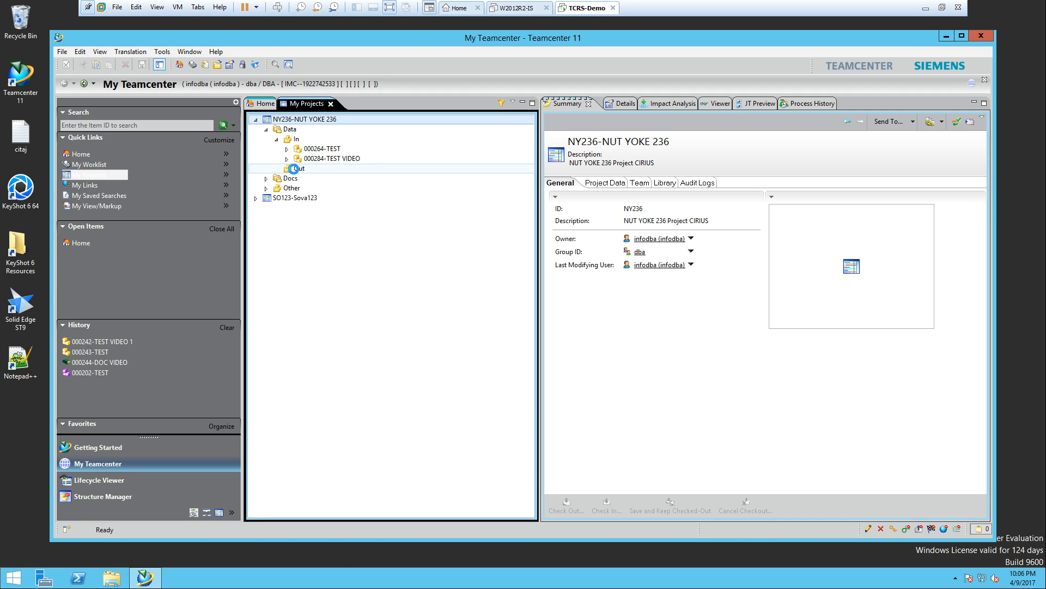
Examine the Measurement and FEA folders under Docs, inspecting the NHV 1 item and expanding FEA 1 down to its revision's contents.
left_click(265, 178)
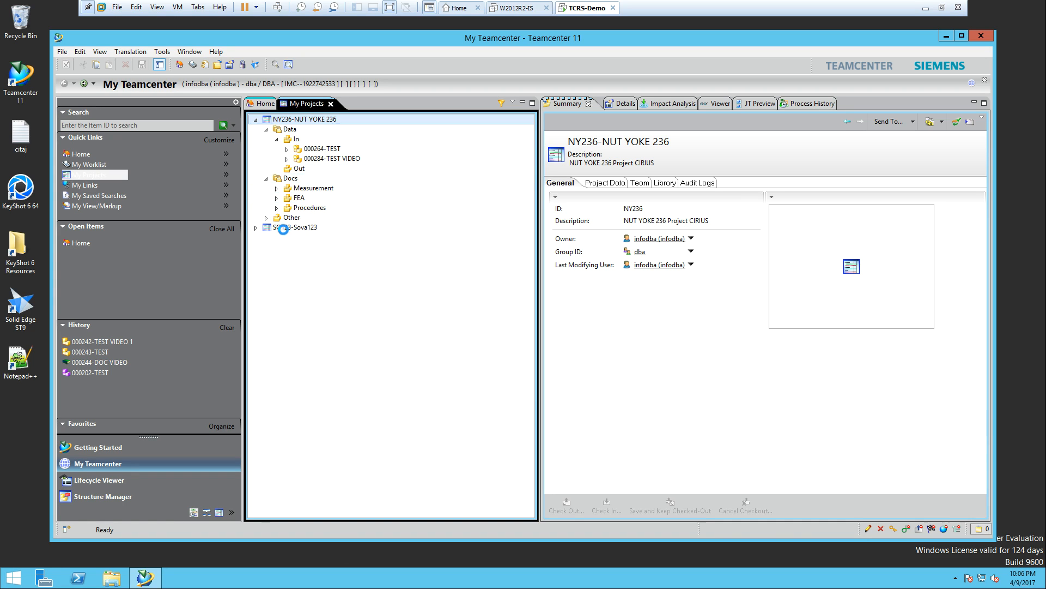
double_click(309, 187)
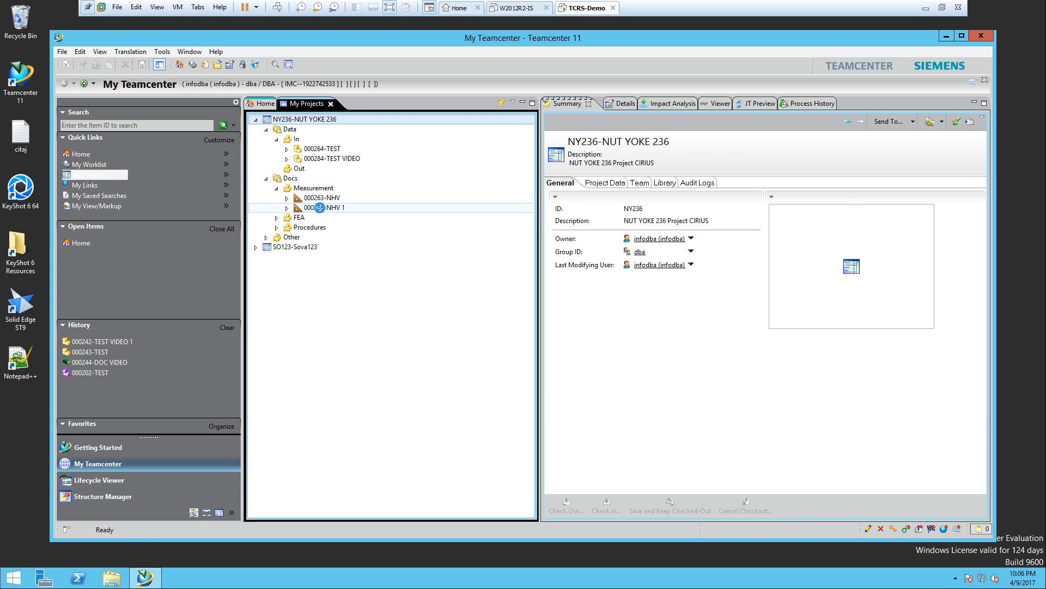
left_click(320, 208)
left_click(277, 218)
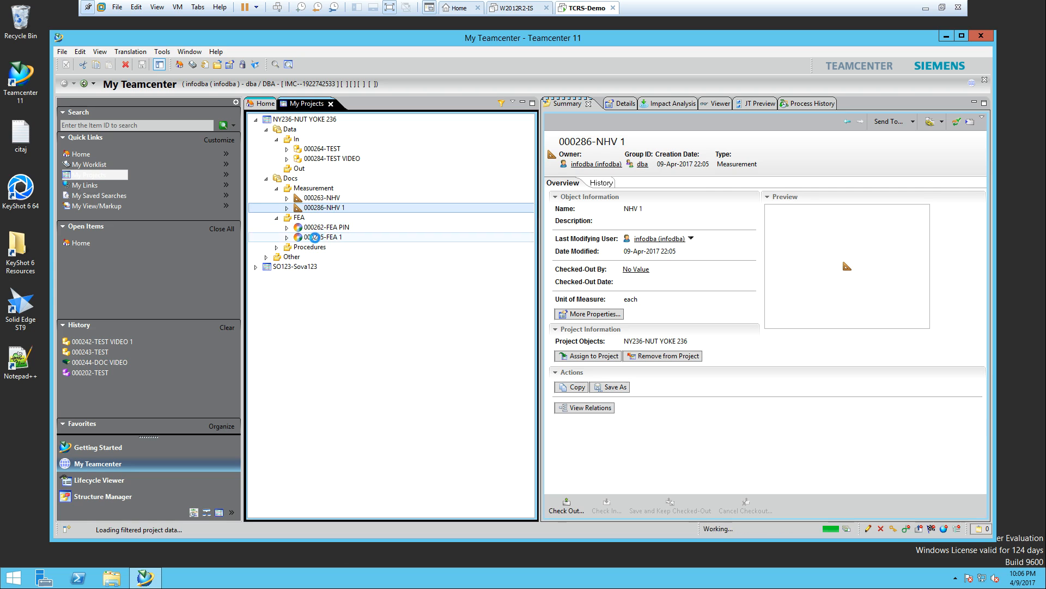
double_click(315, 237)
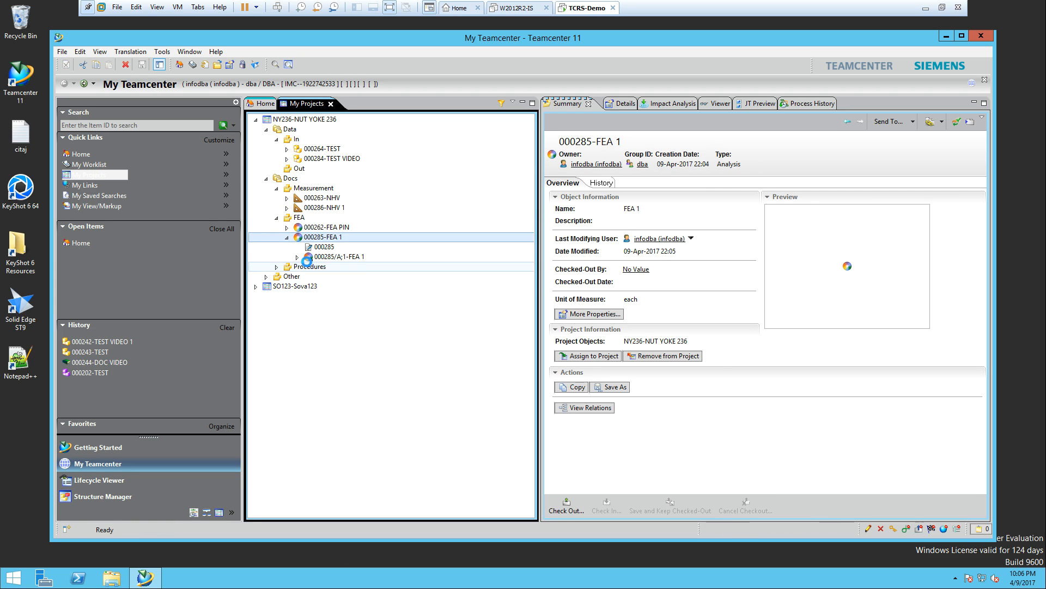
left_click(297, 257)
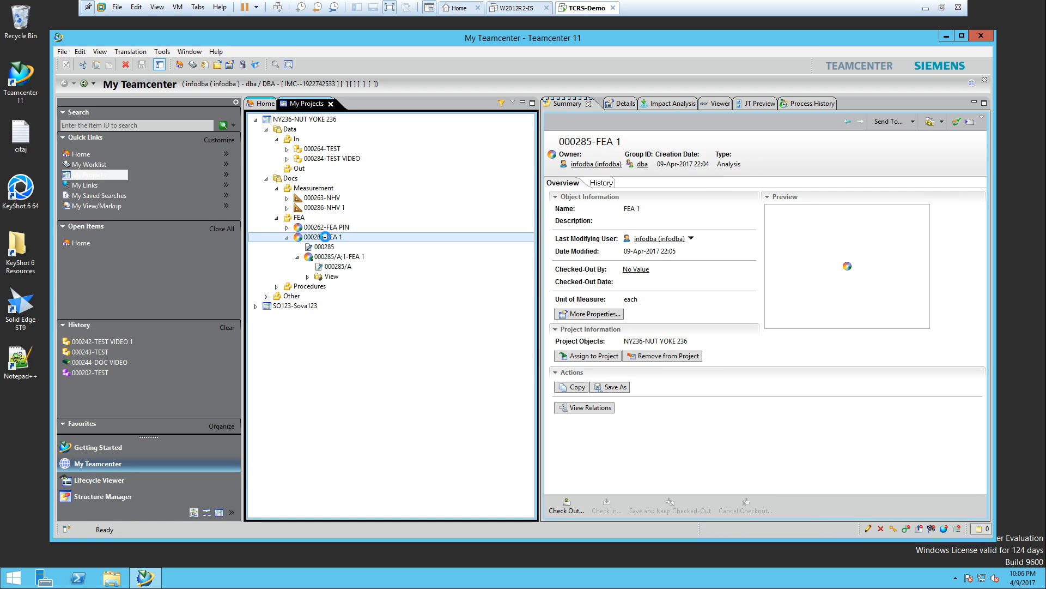